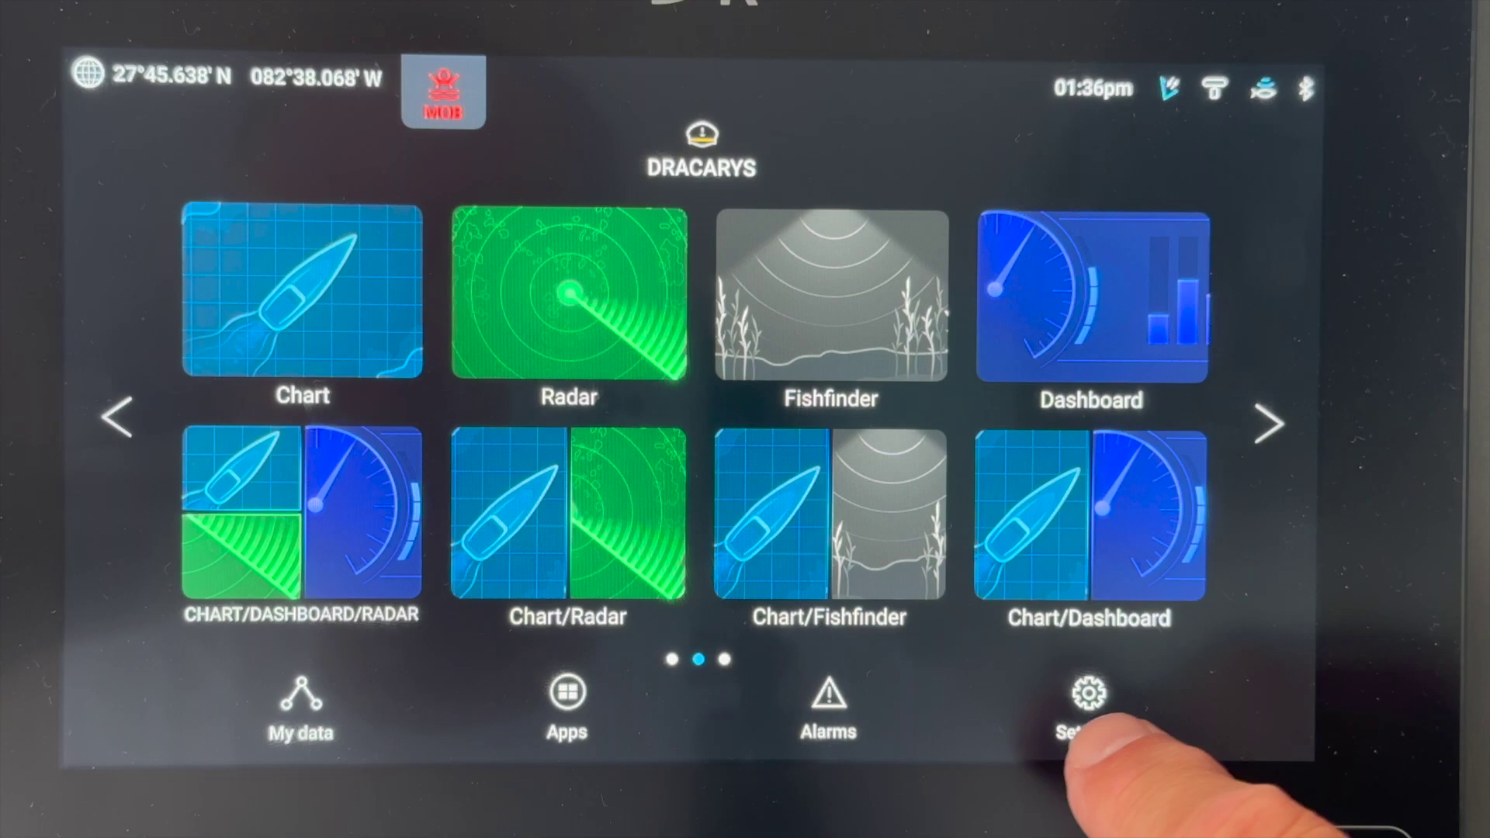
Step: Open Settings for this display on the Axiom MFD home screen
click(1089, 696)
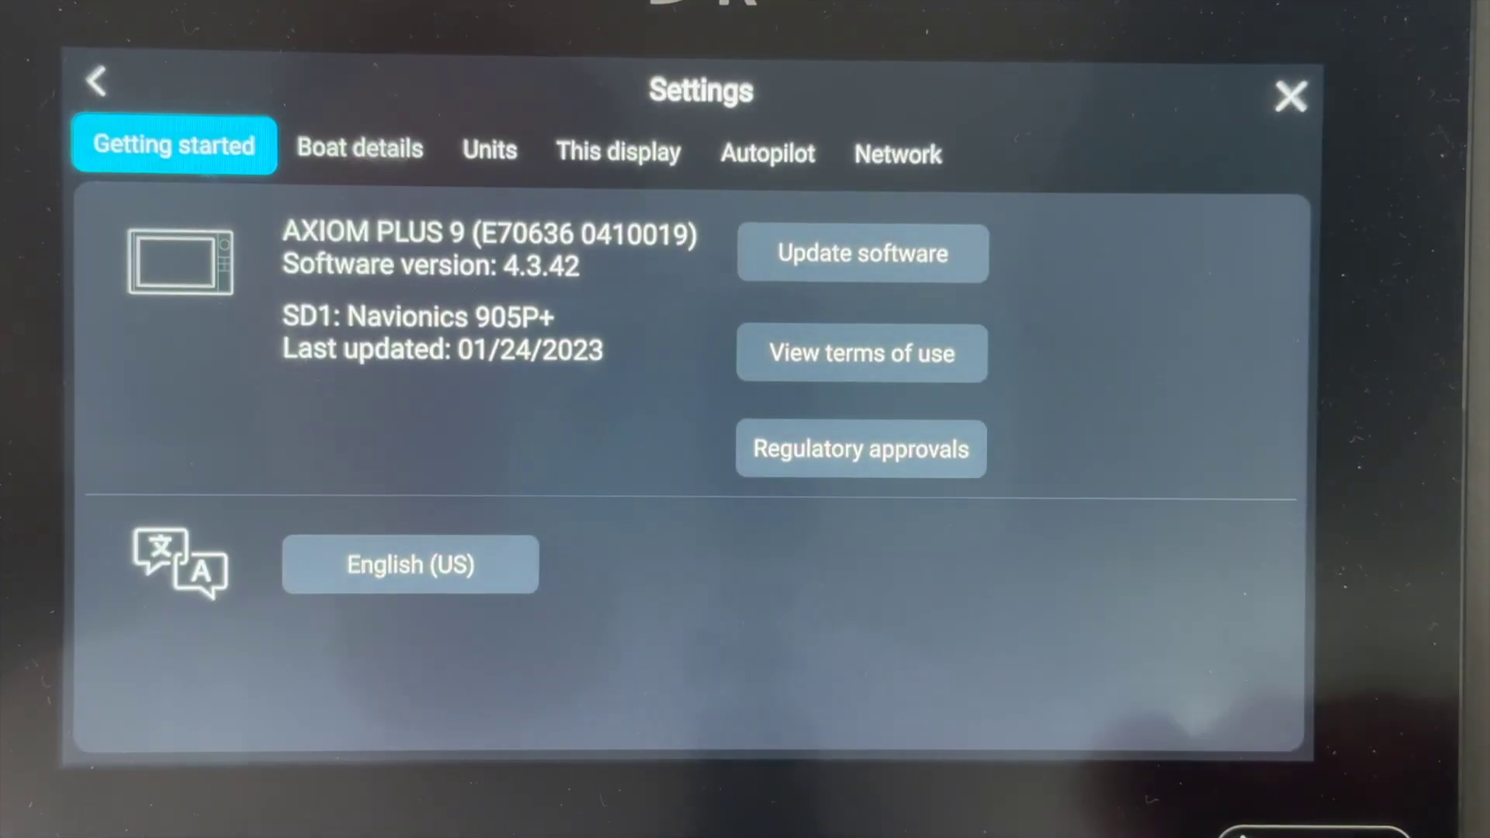
click(619, 152)
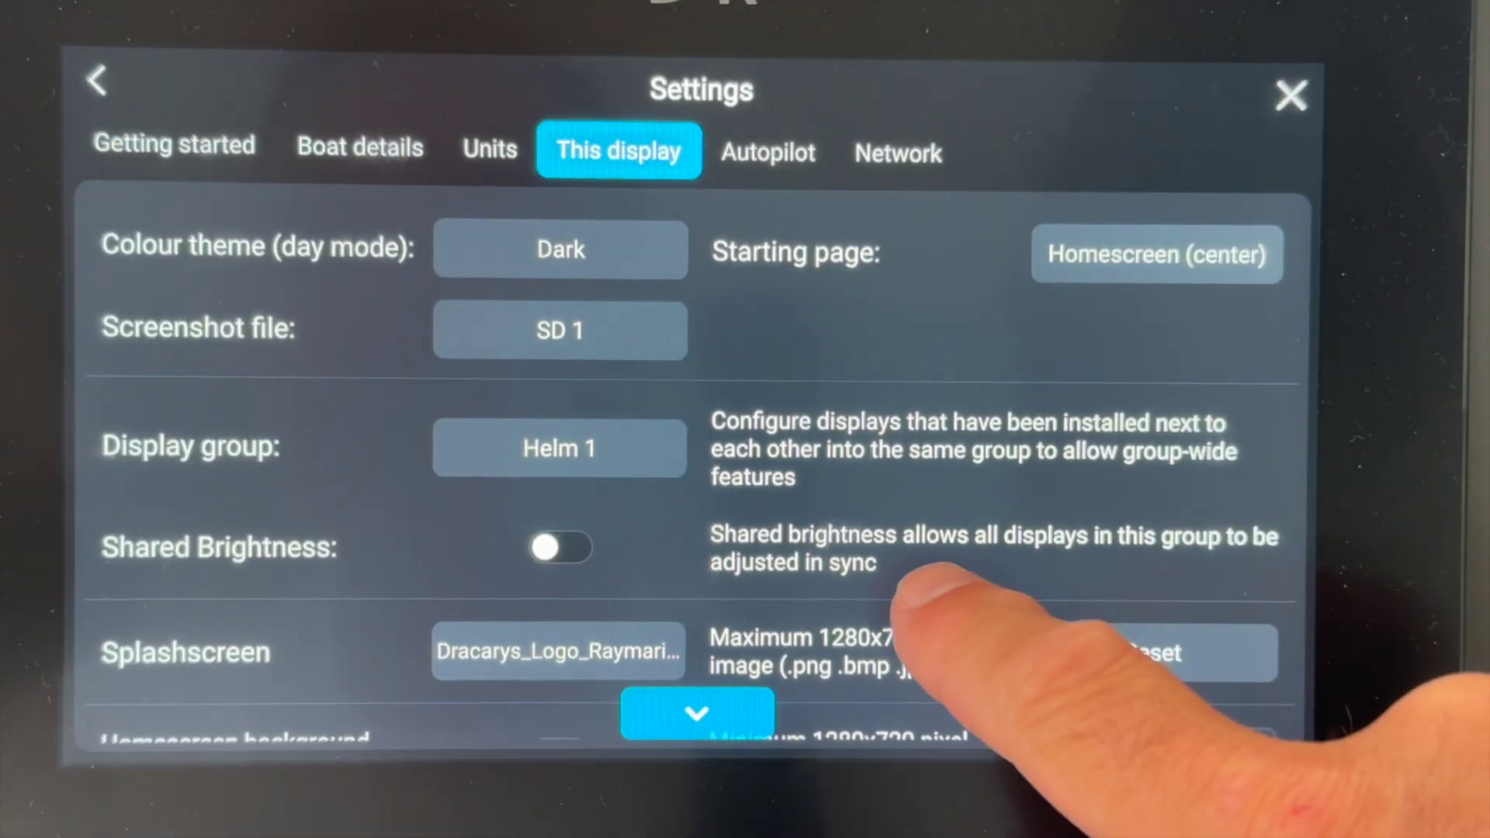
scroll(932, 419, down, 2)
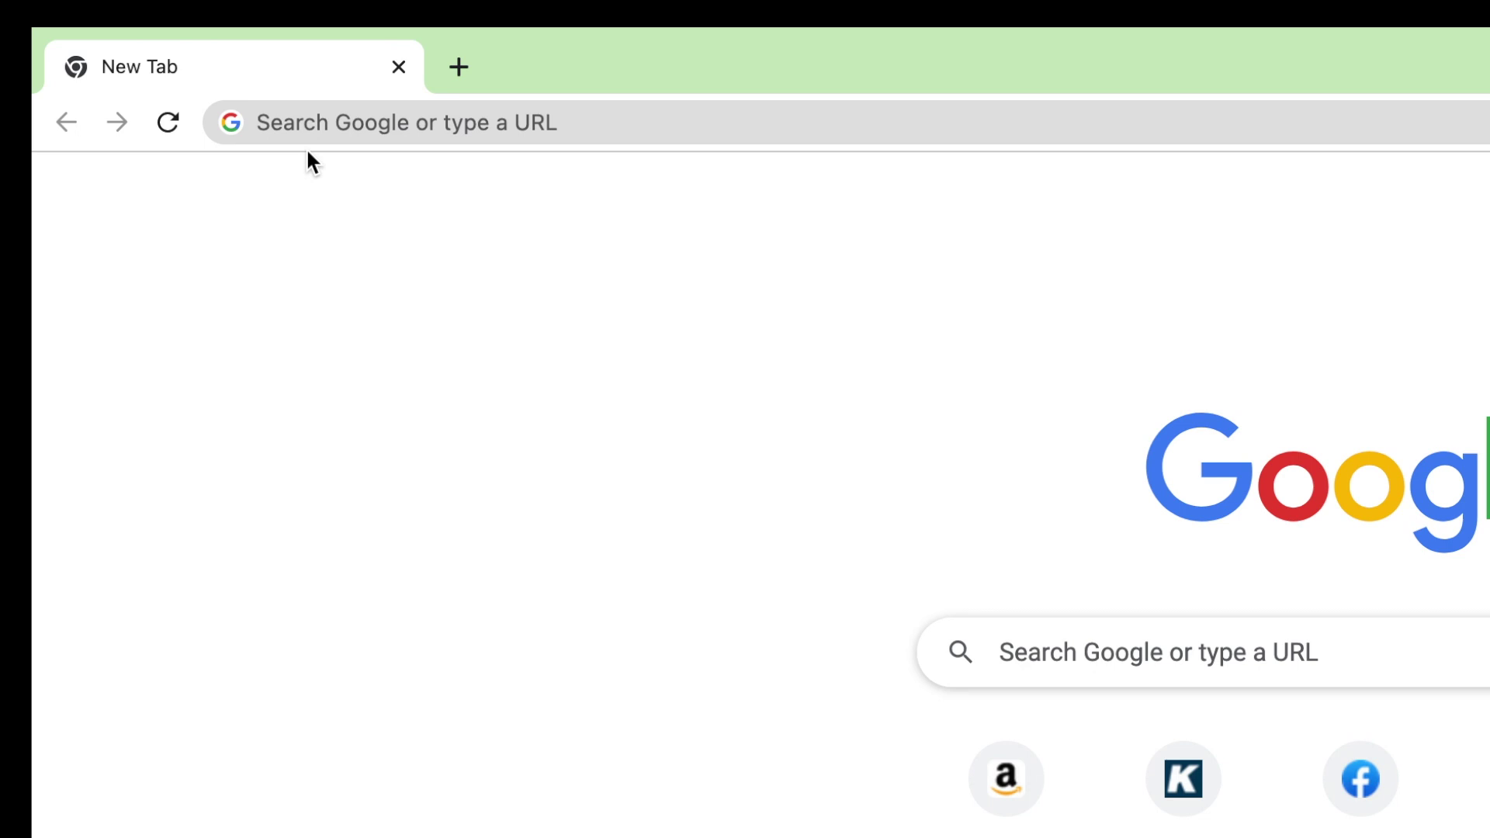
Step: Load kleki.com in Chrome's address bar
click(261, 117)
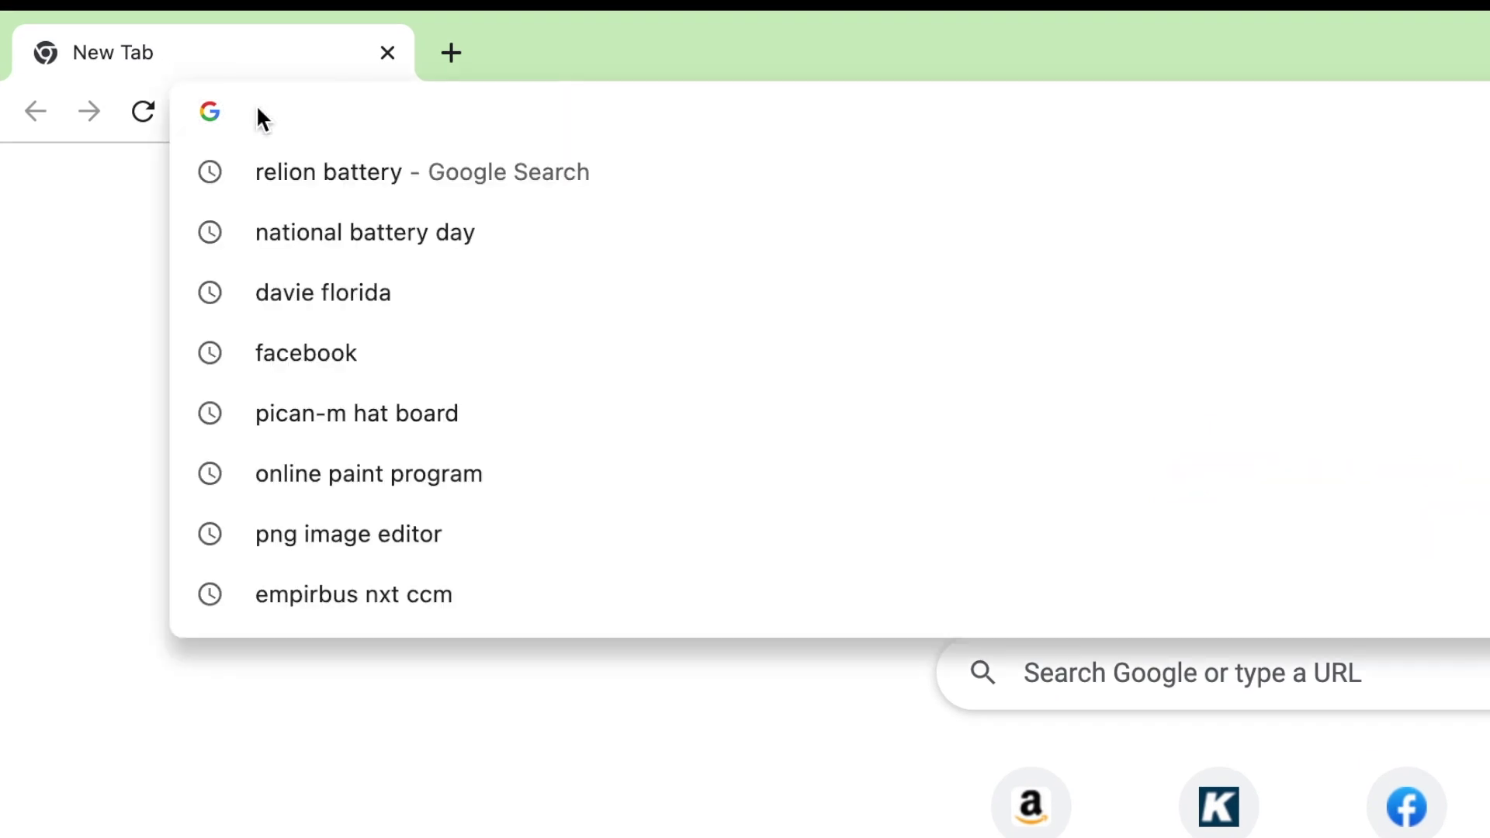
text(kleki)
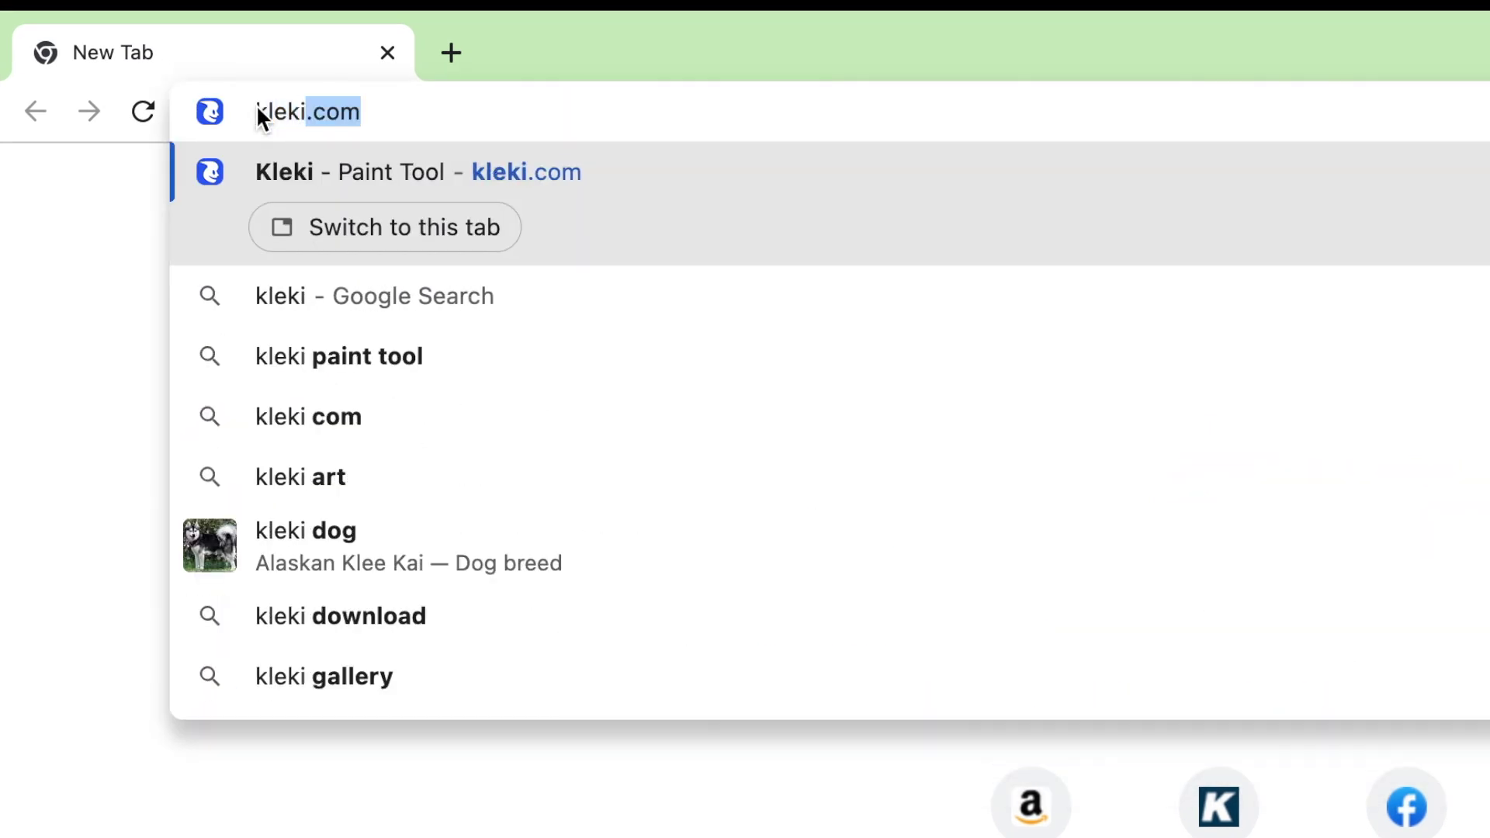
text(.com)
key(Return)
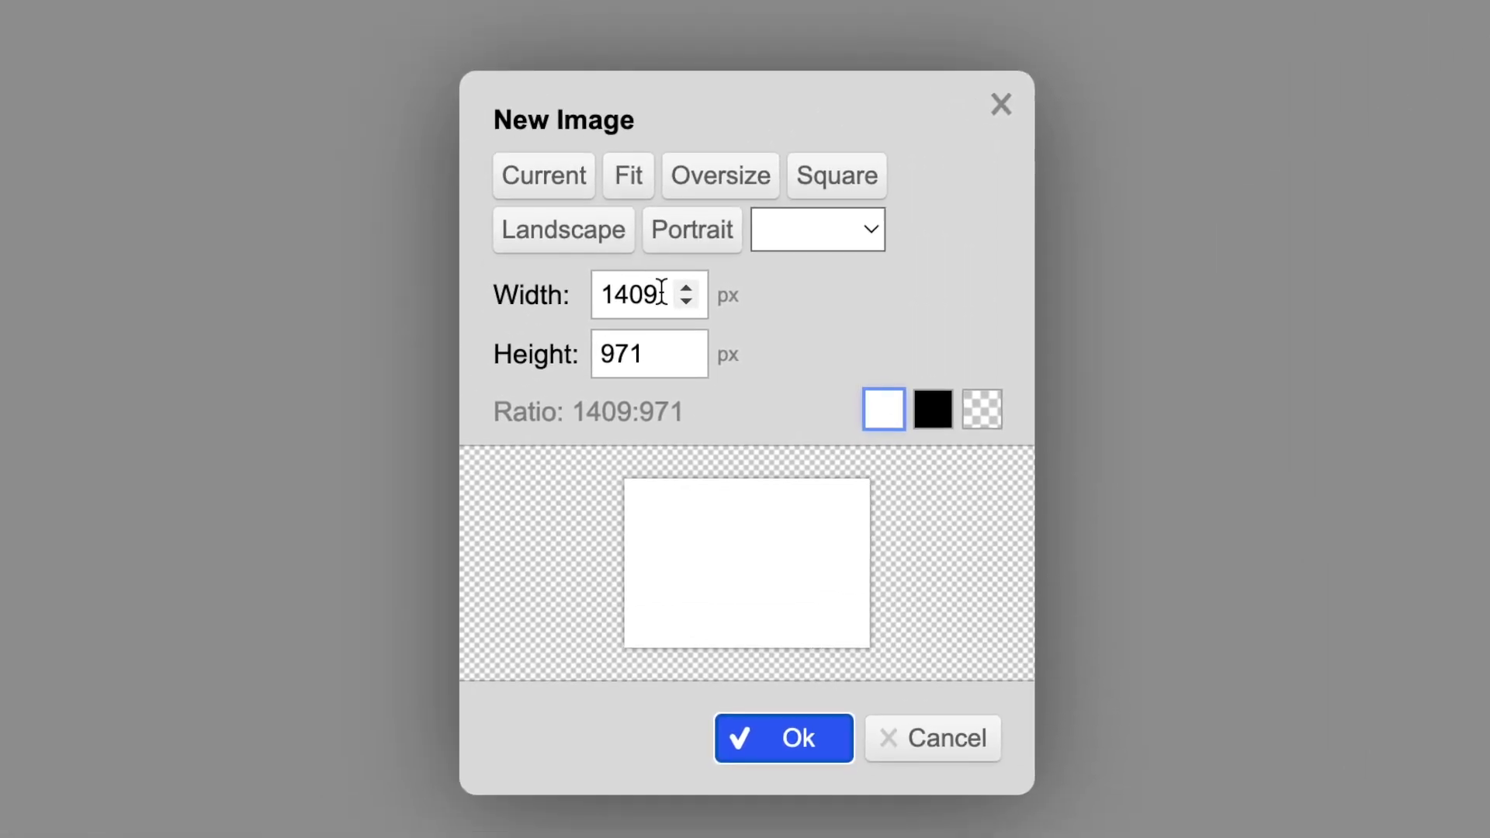
Step: Set the new image to width 1280 and height 720 with a black background
click(660, 292)
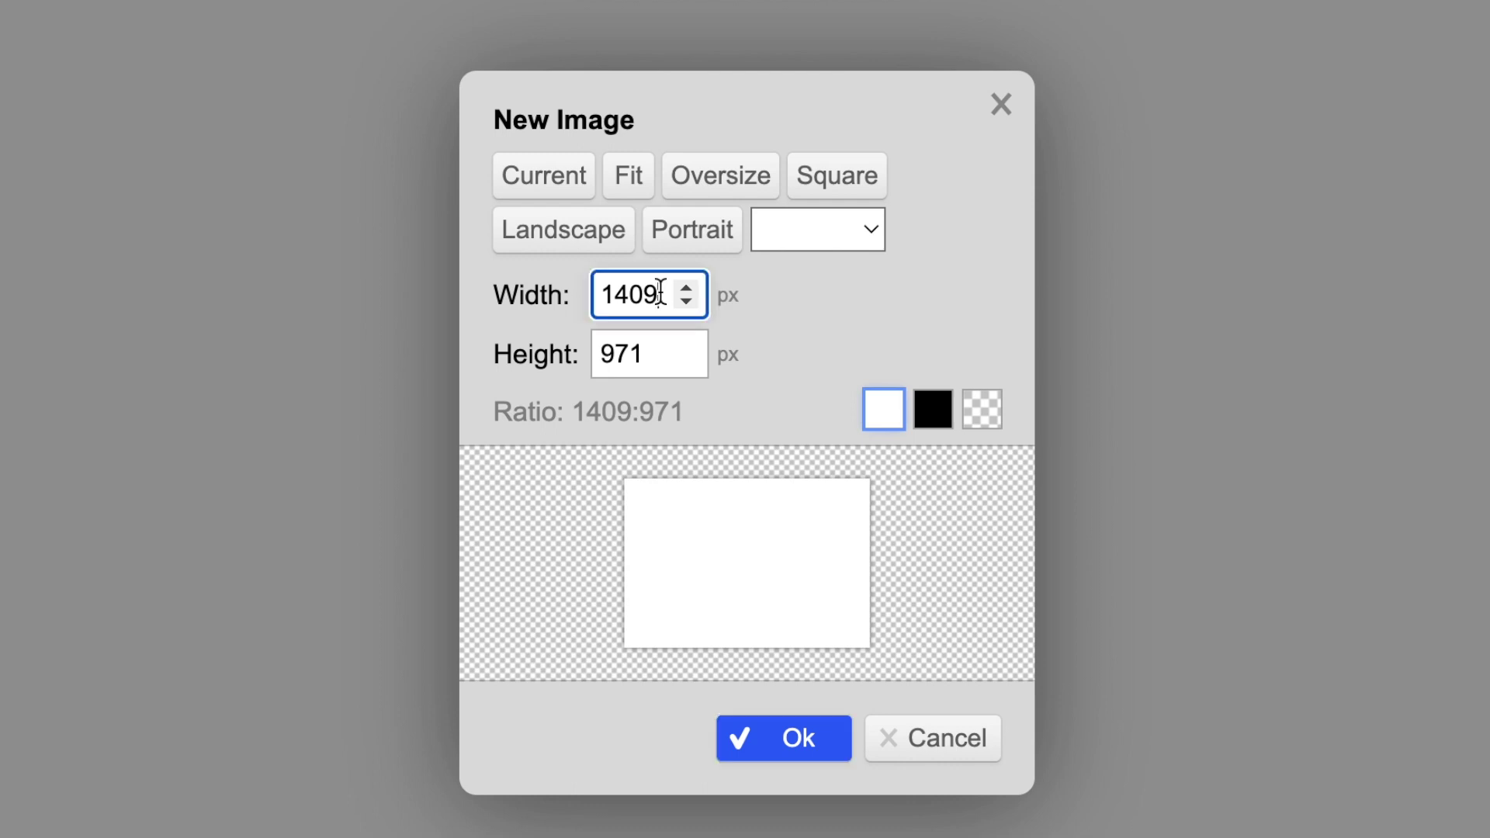
double_click(661, 293)
text(1280)
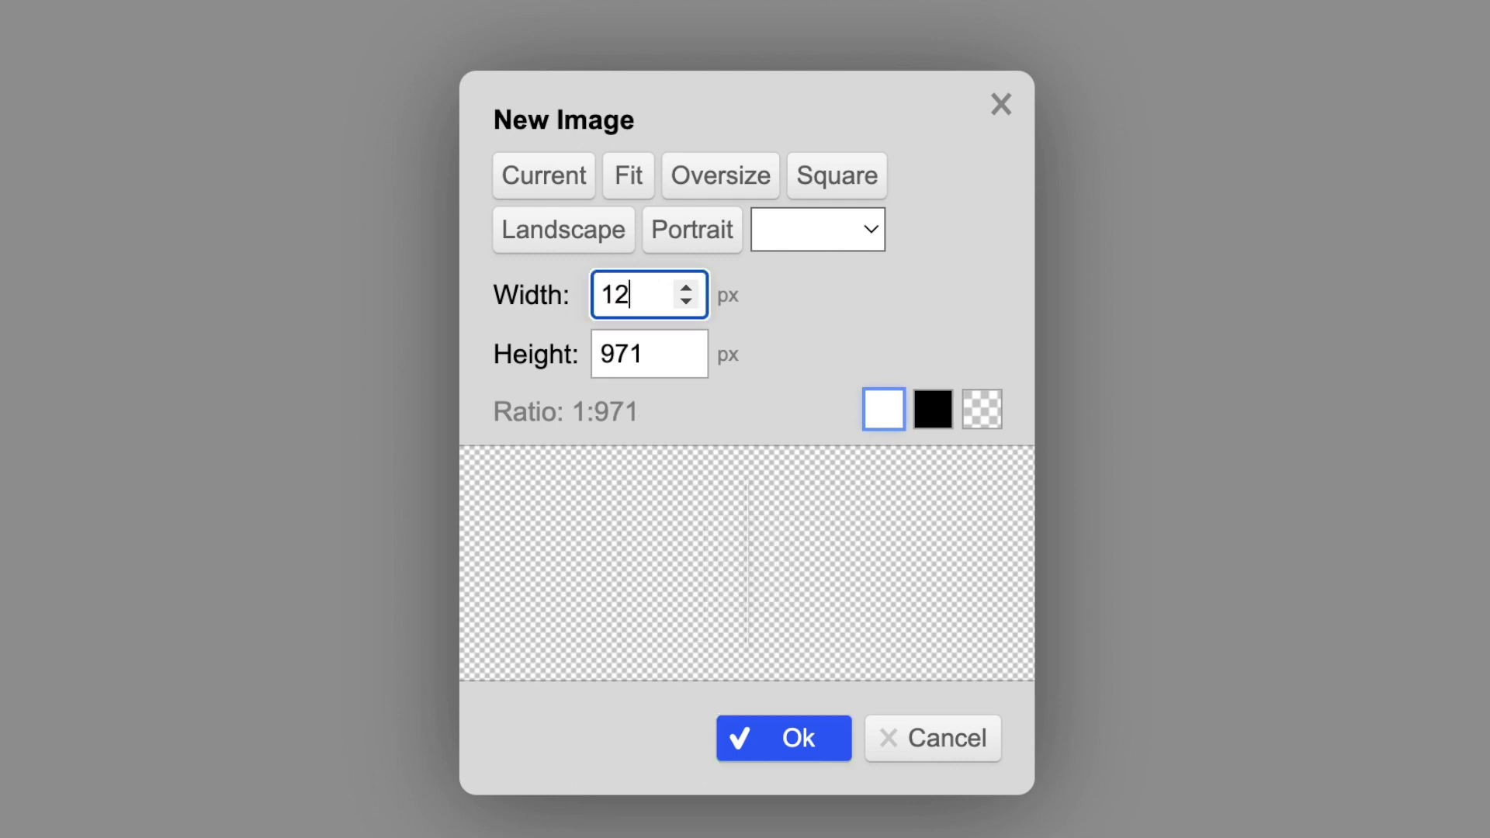
click(618, 354)
double_click(619, 353)
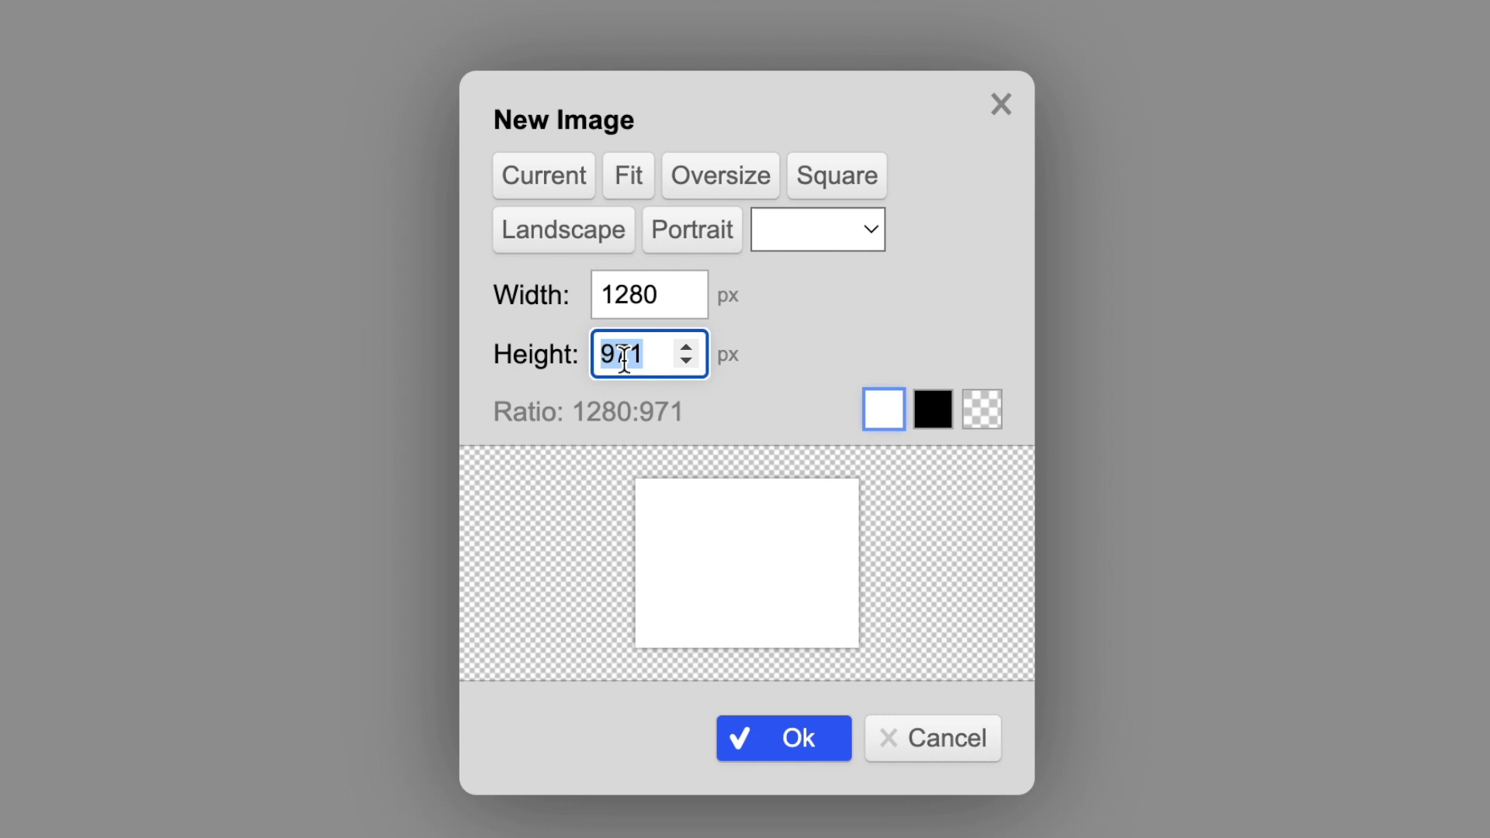
text(720)
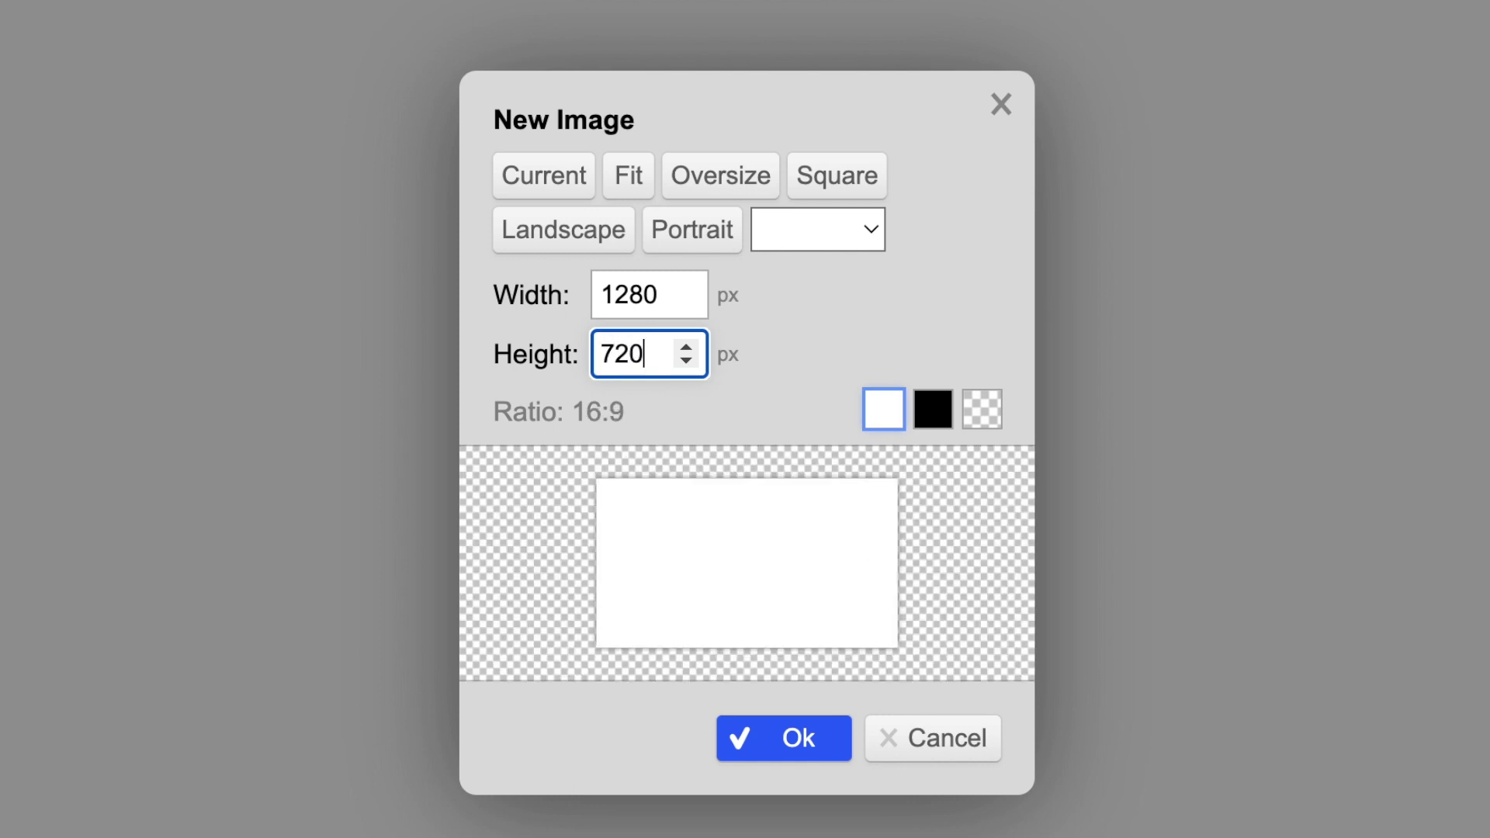
click(934, 416)
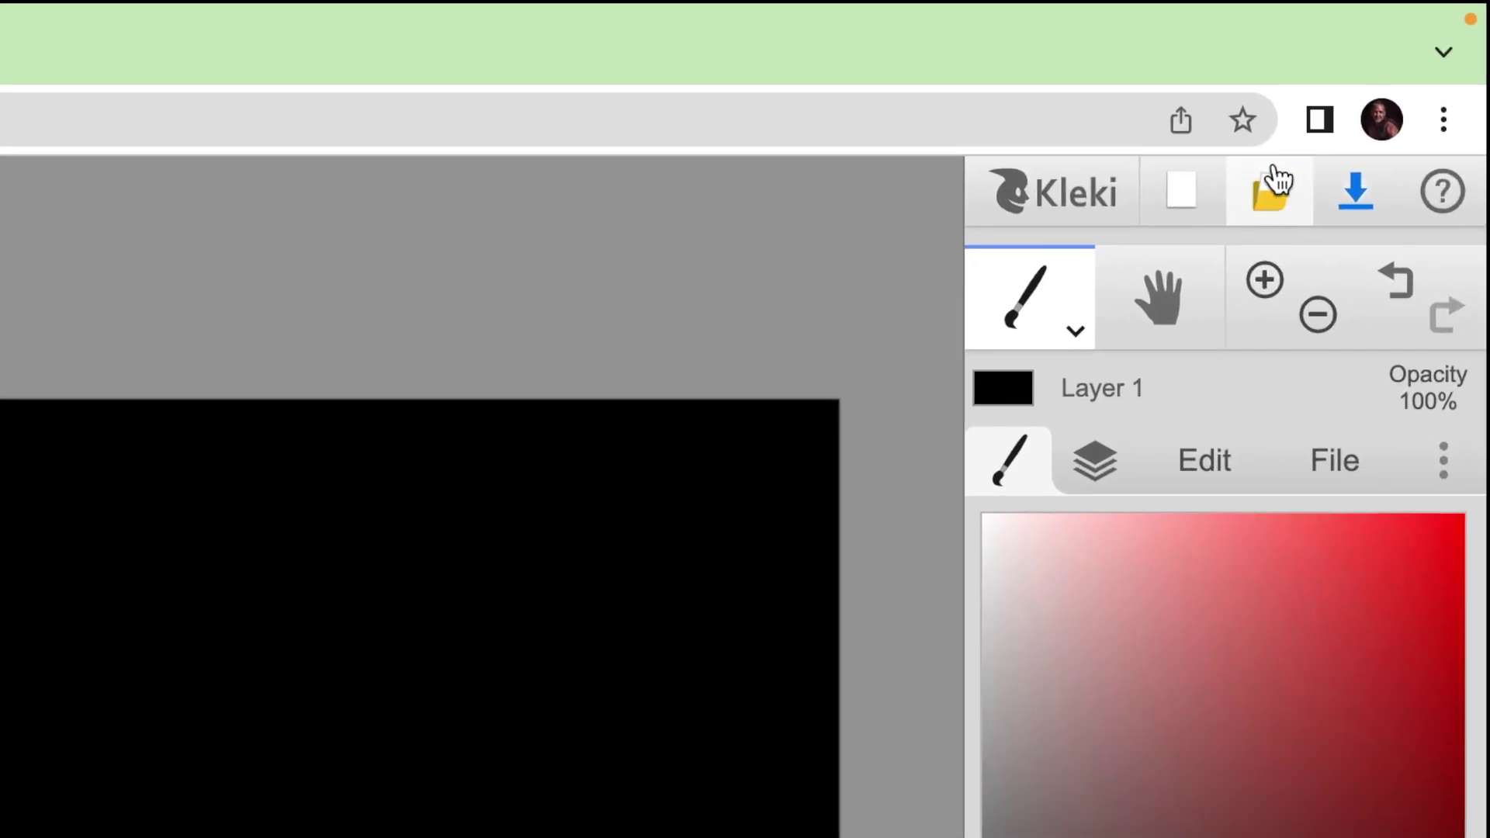
Step: Open the Dracarys_logo+name image file for import into Kleki
click(1267, 214)
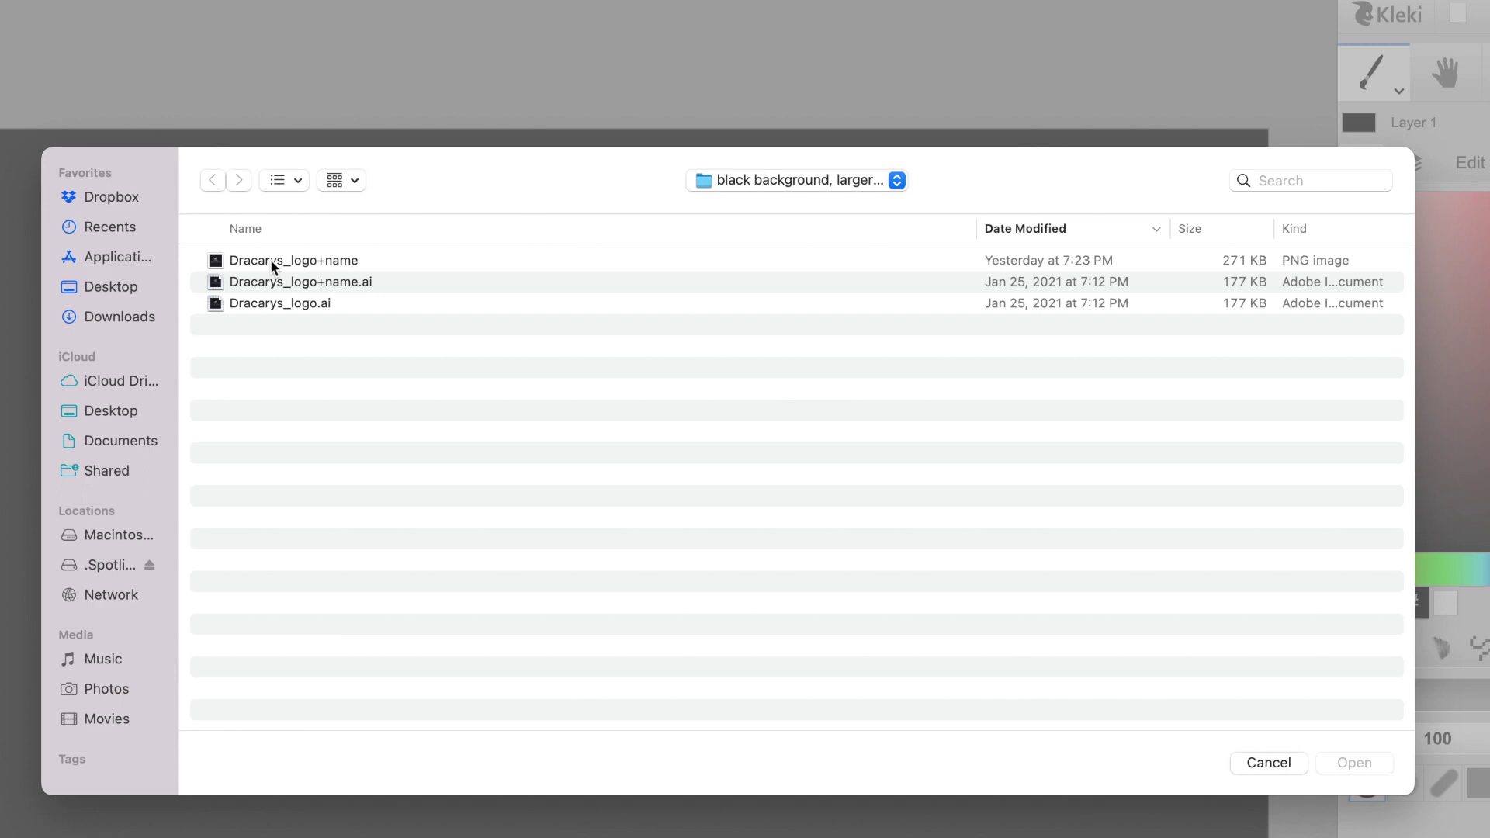
click(273, 262)
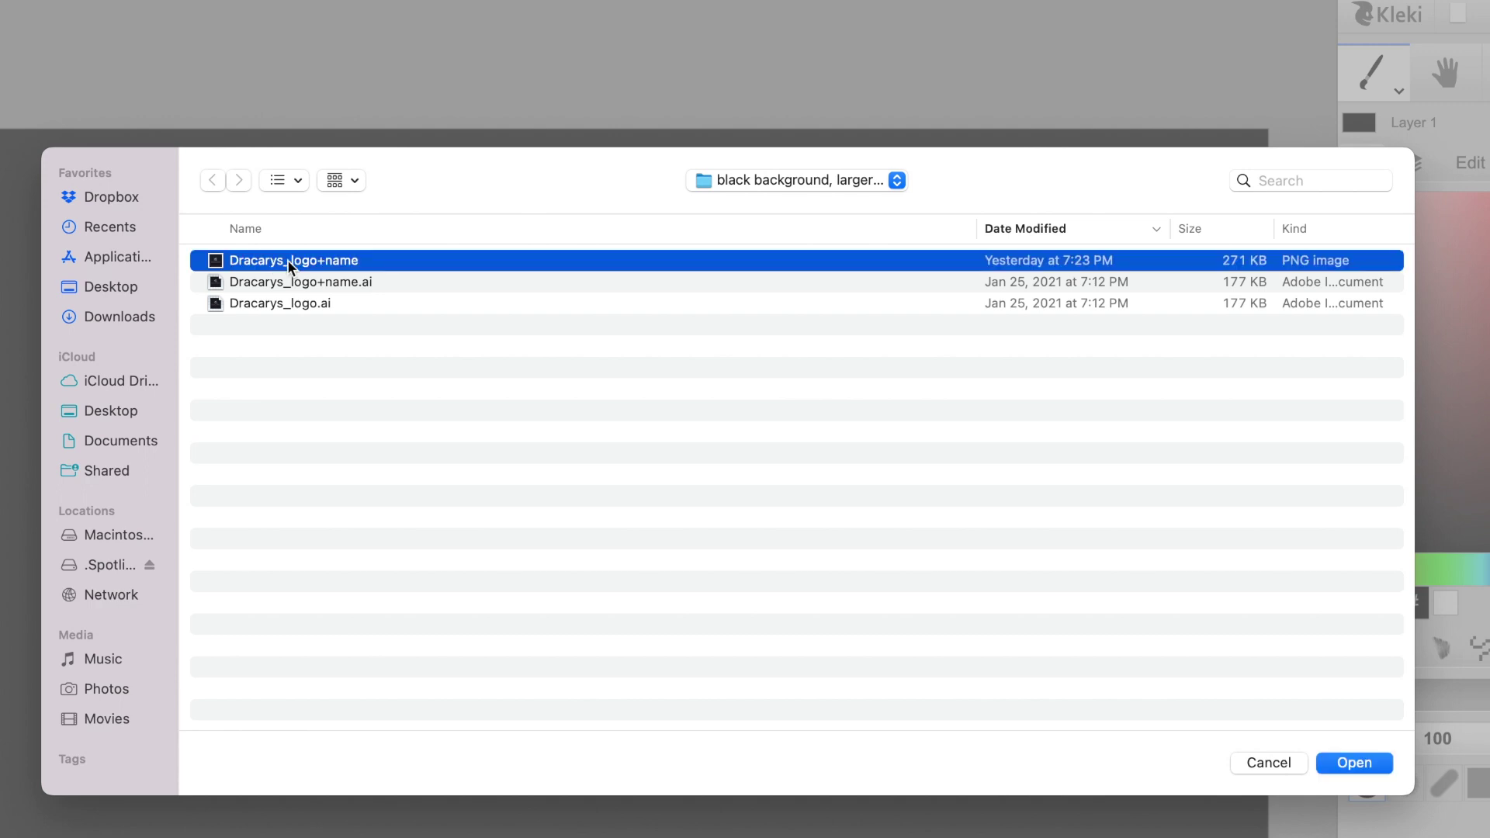
key(Return)
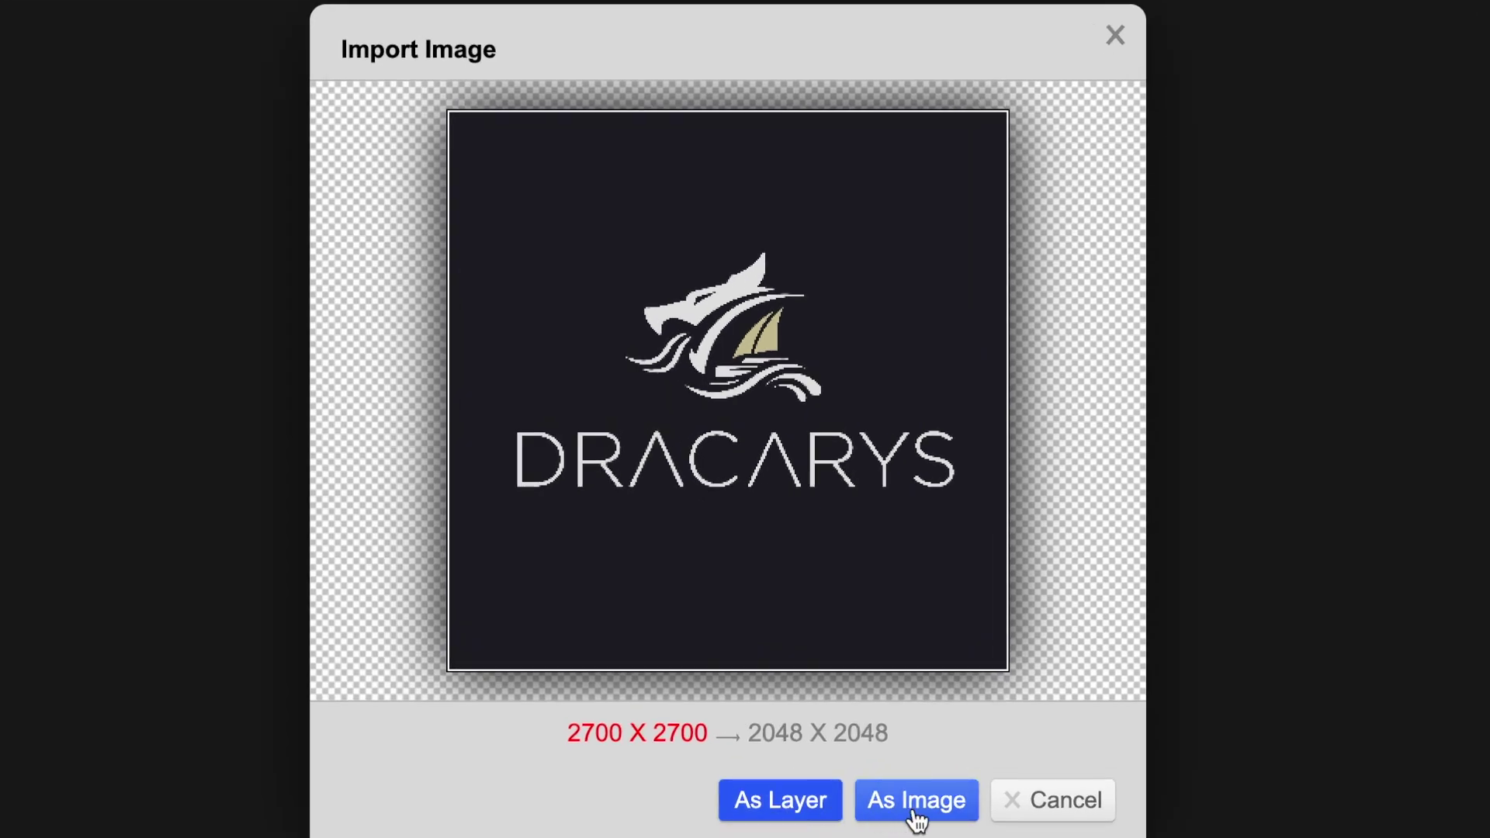
Step: Import the logo as a layer, fit it, enlarge it to full canvas height and centre it
click(781, 803)
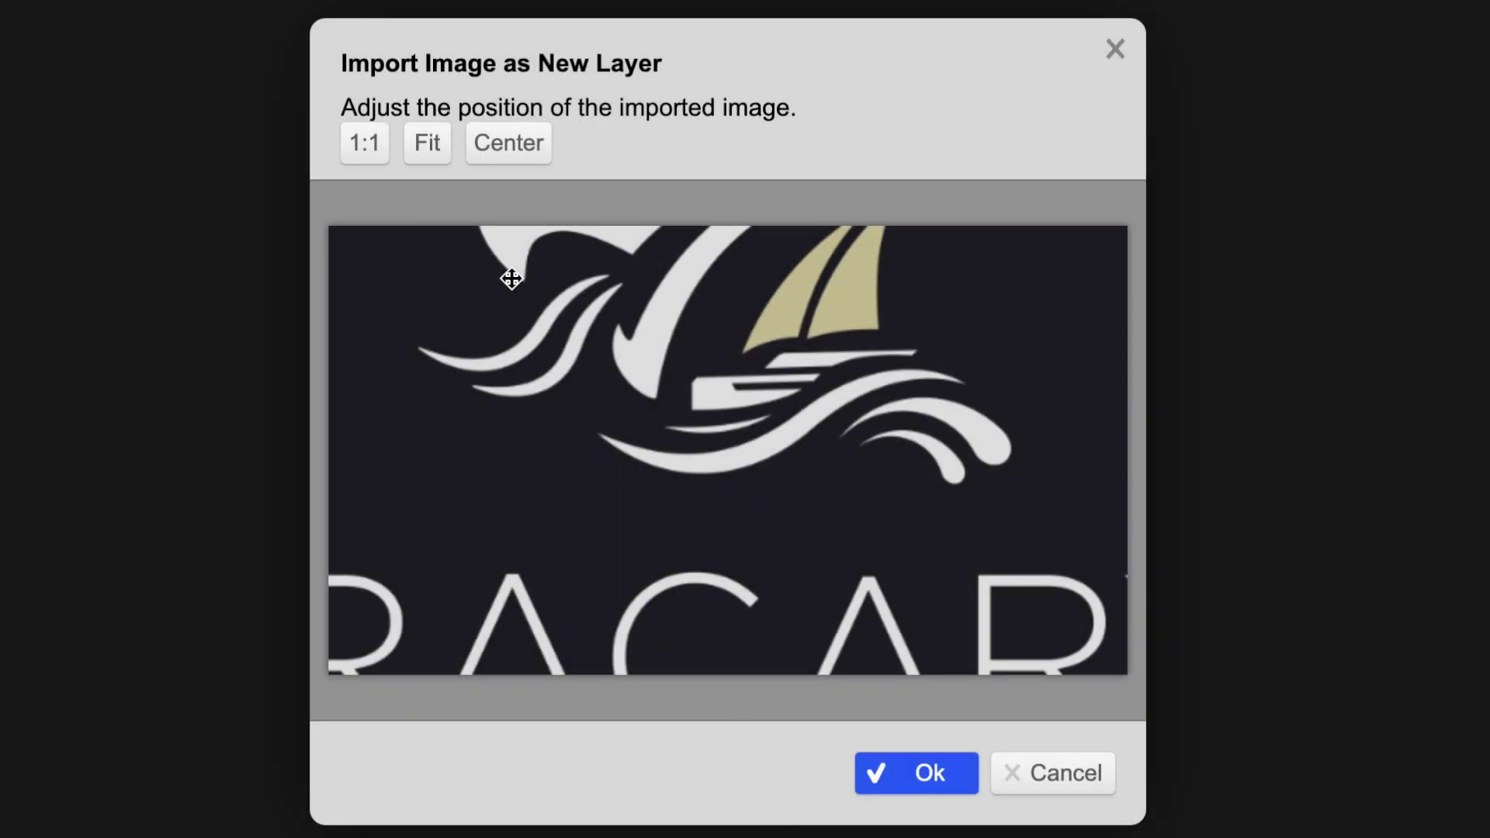
click(434, 154)
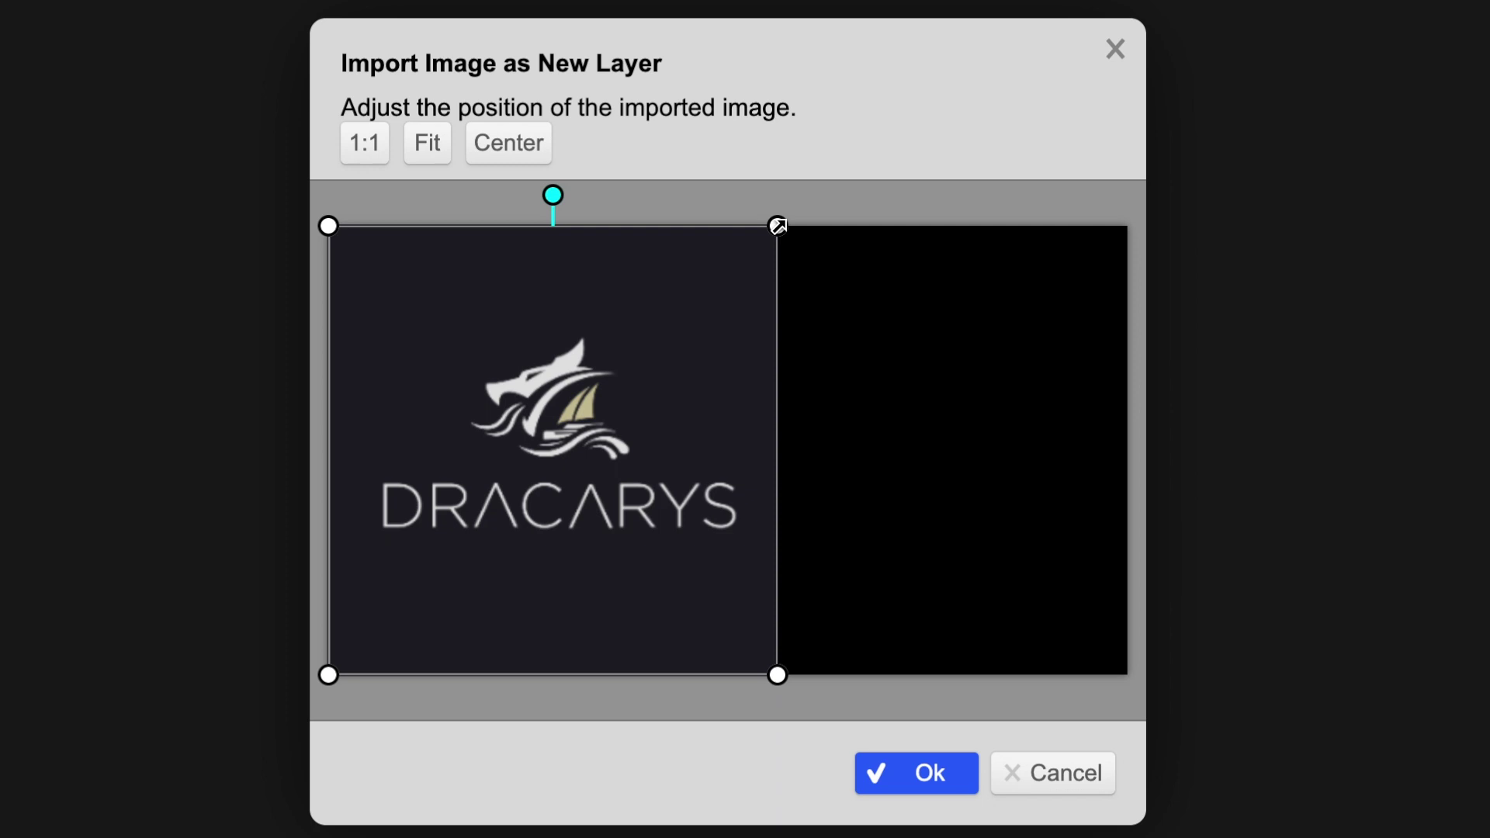
drag(778, 225, 908, 170)
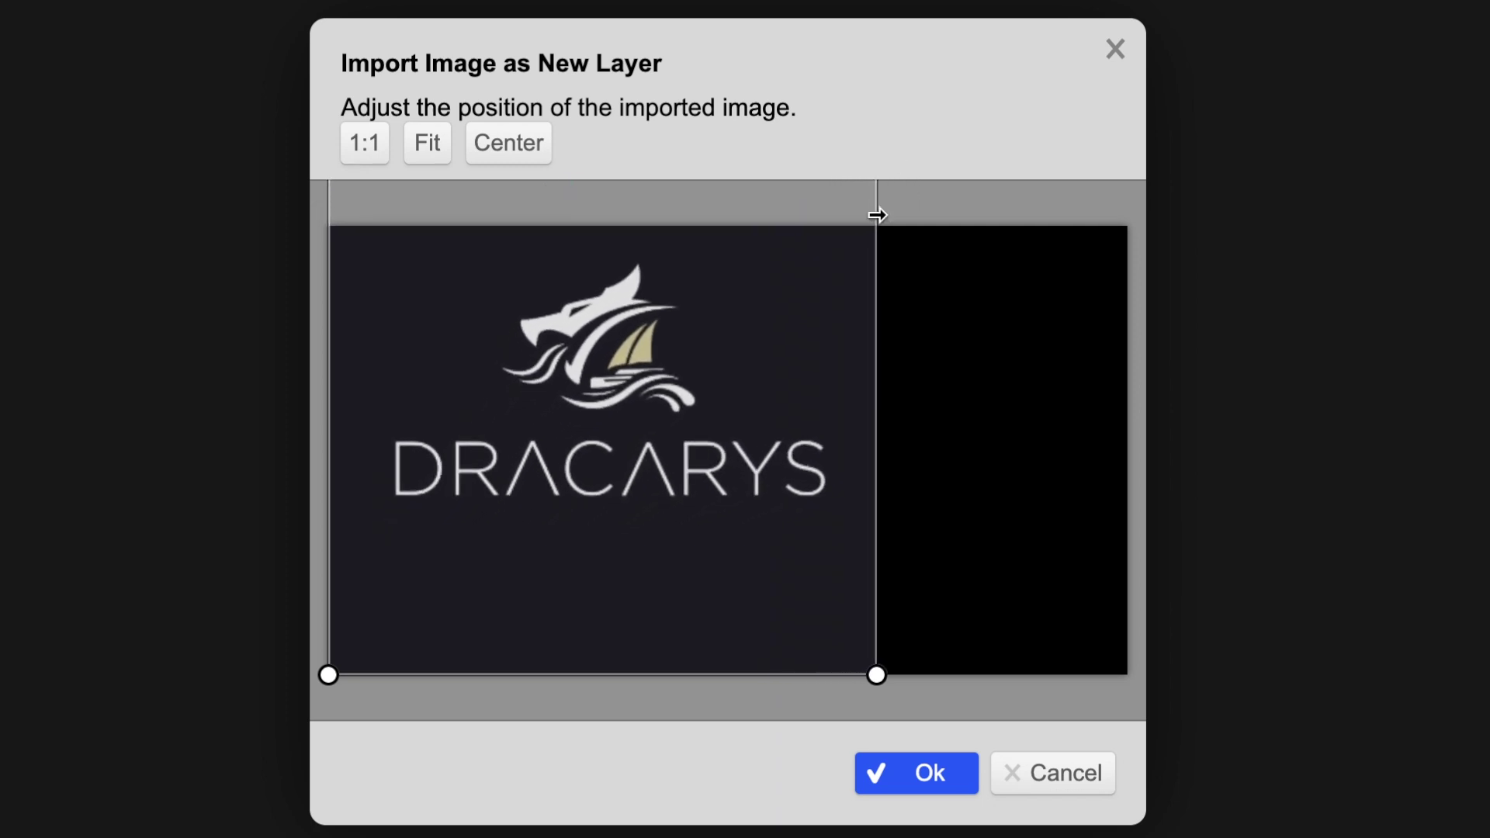
drag(606, 384, 721, 431)
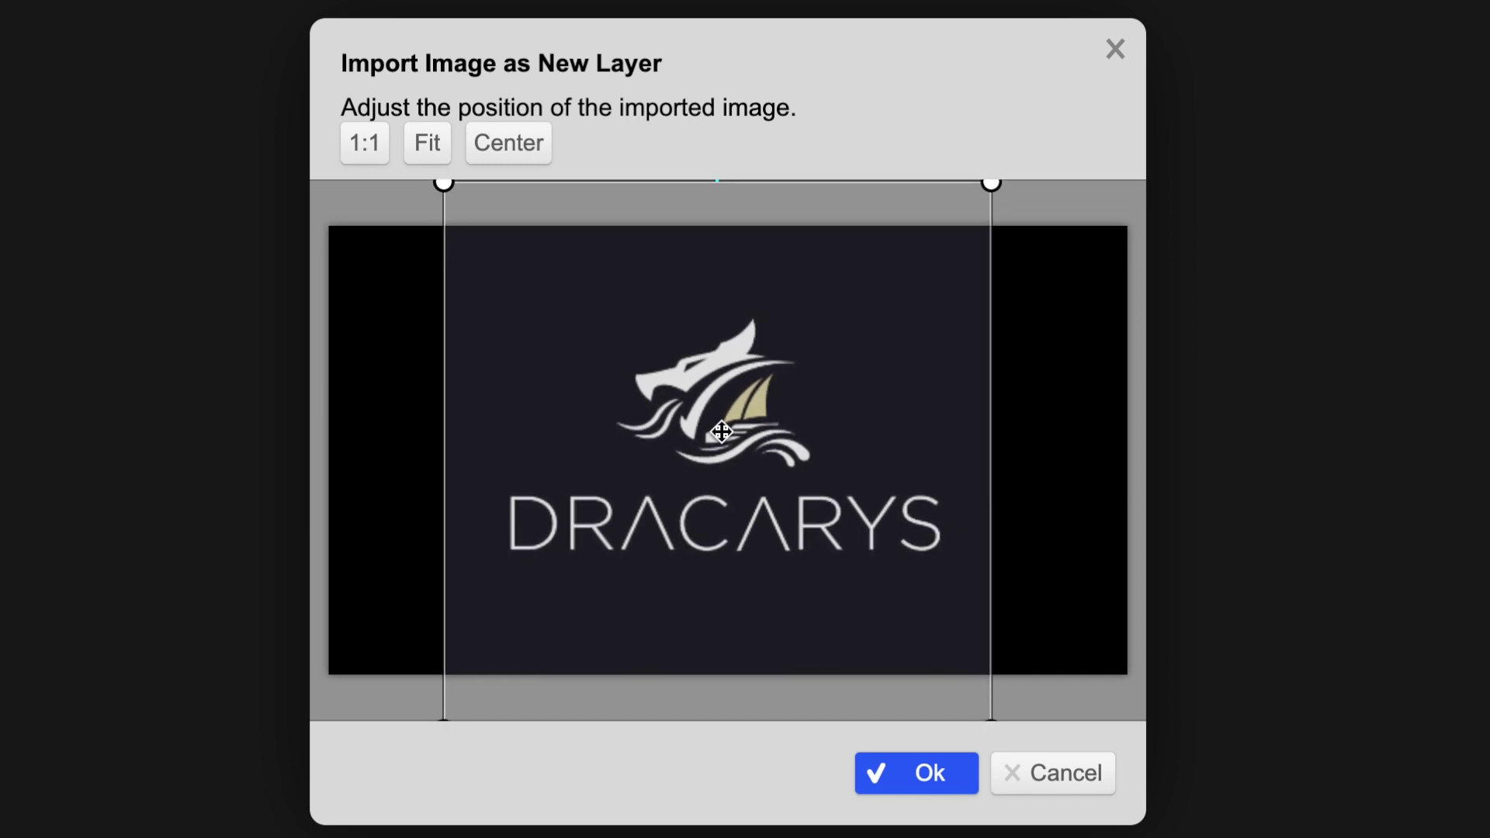
drag(721, 432, 723, 435)
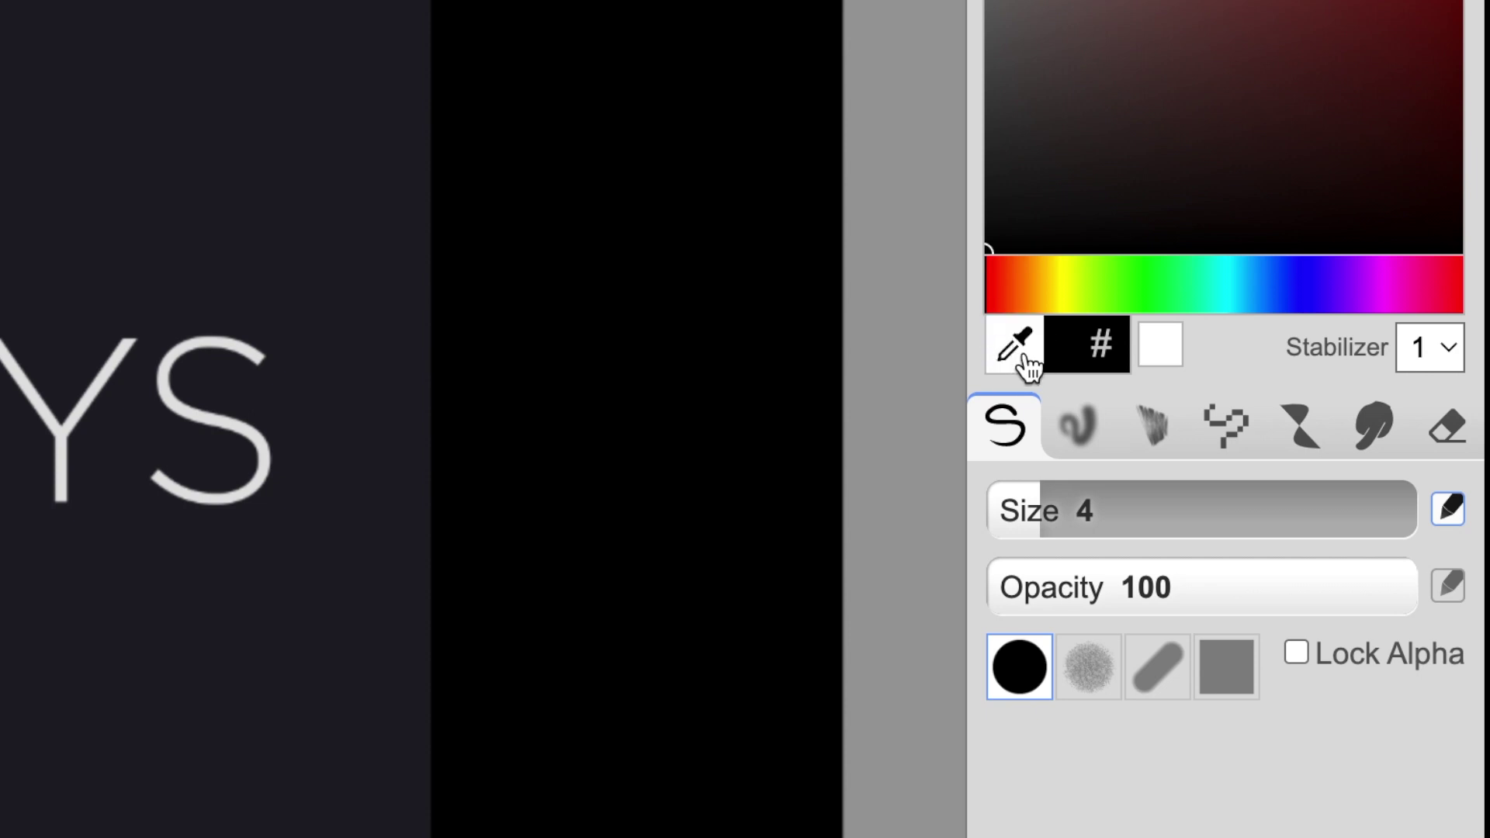
Step: Switch to the eyedropper to pick a colour from the canvas
click(1023, 361)
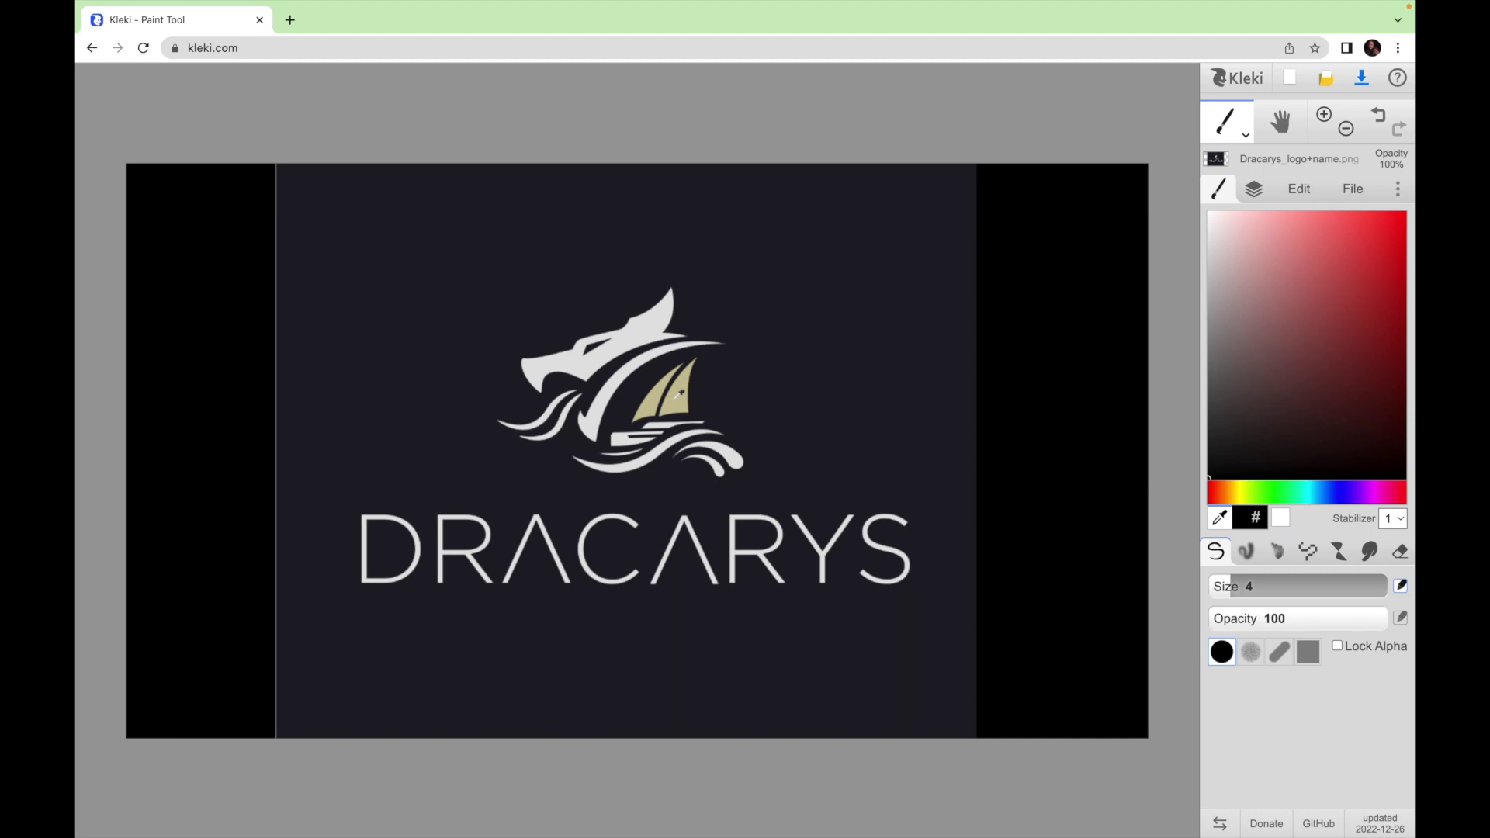
Step: Sample the canvas's black as the paint colour
click(1044, 429)
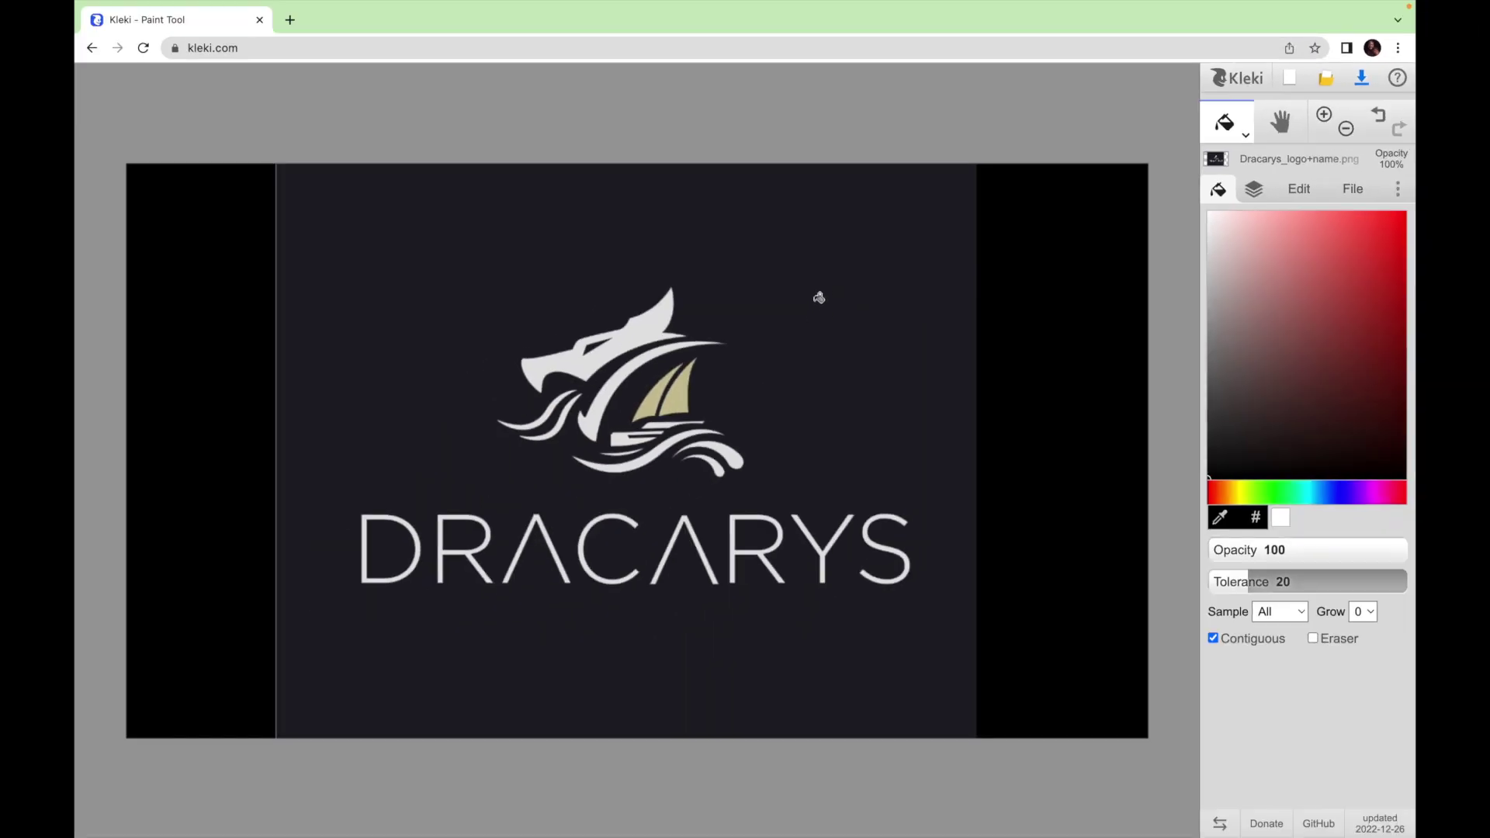
Step: Fill the logo's navy backdrop and the R and D inner areas with black
click(829, 303)
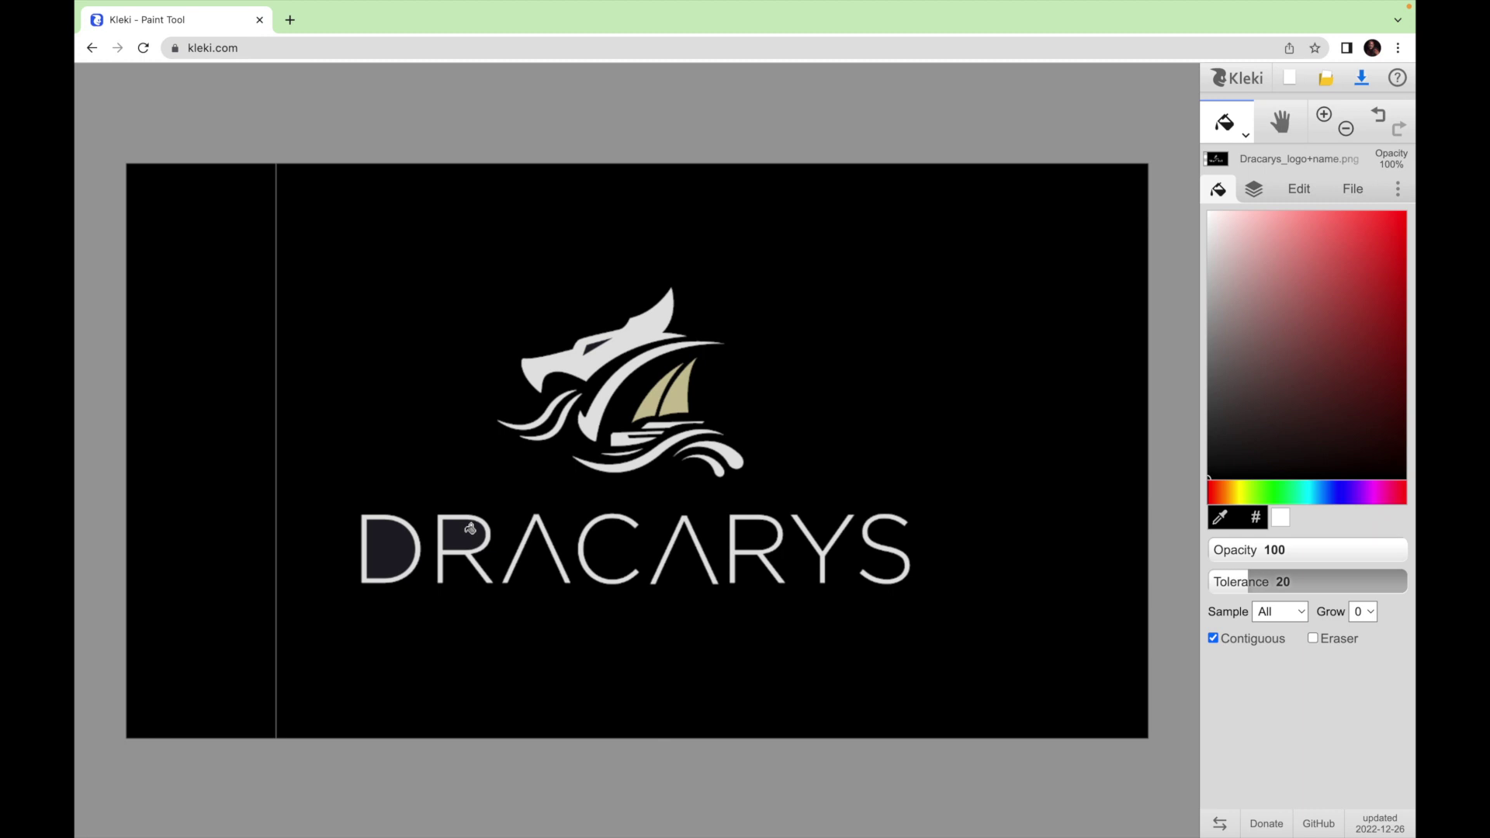
click(471, 528)
click(389, 548)
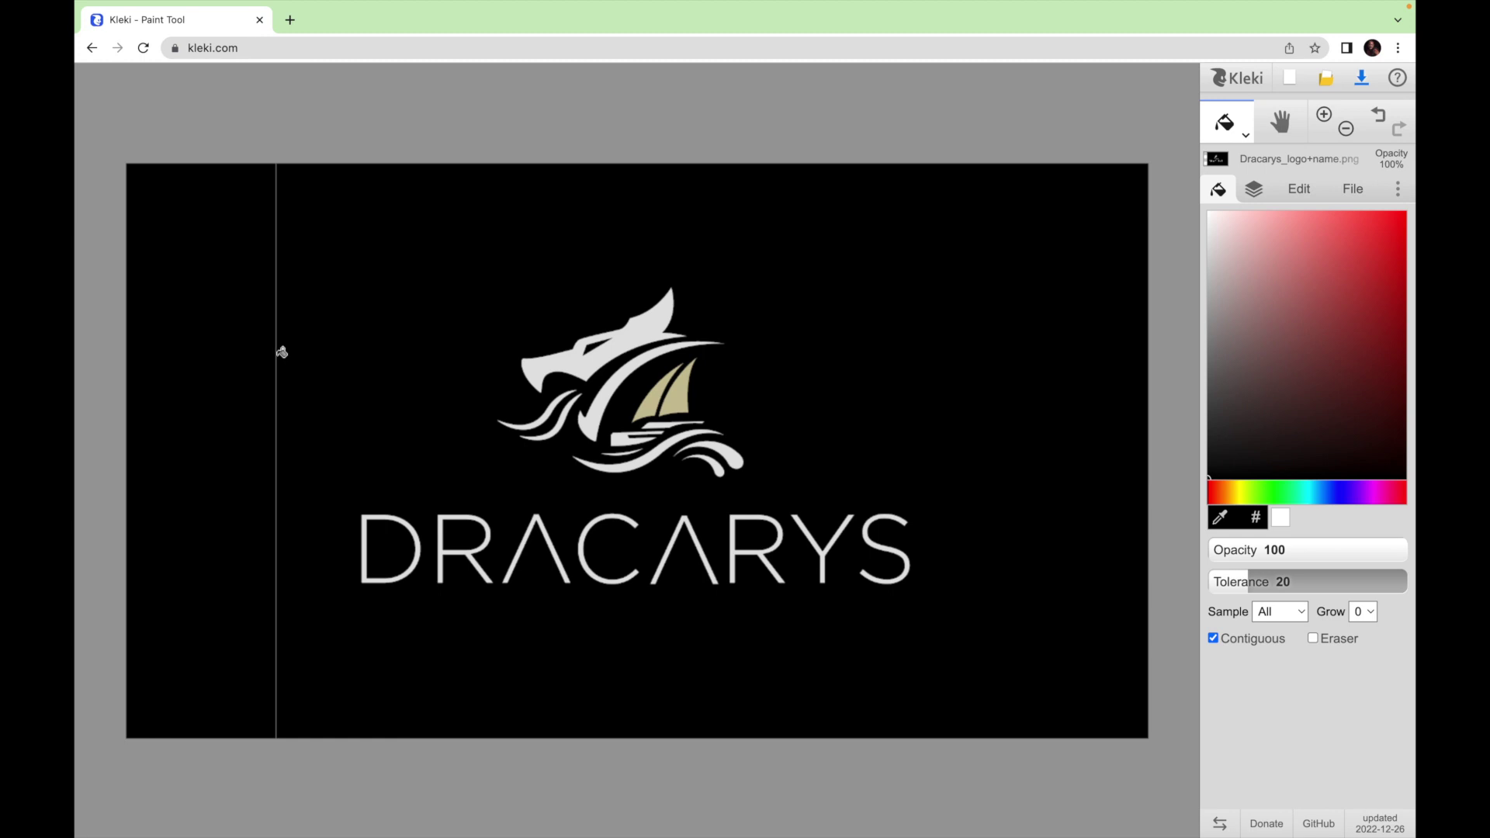
Step: Fill the thin grey vertical line left of the logo with black
click(280, 351)
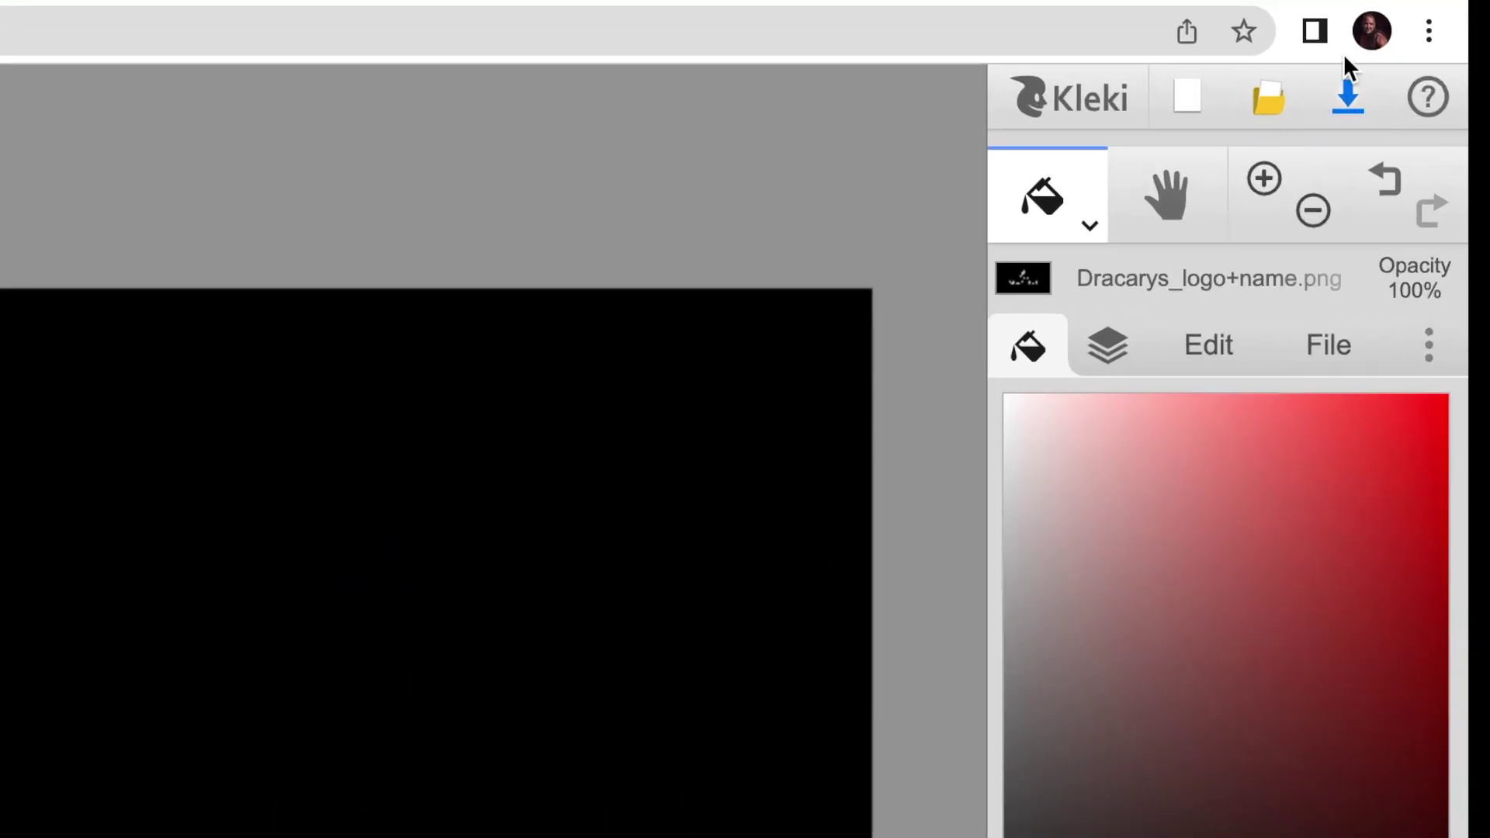
Step: Download the finished image as a PNG and bring Finder's Recents window forward
click(1349, 109)
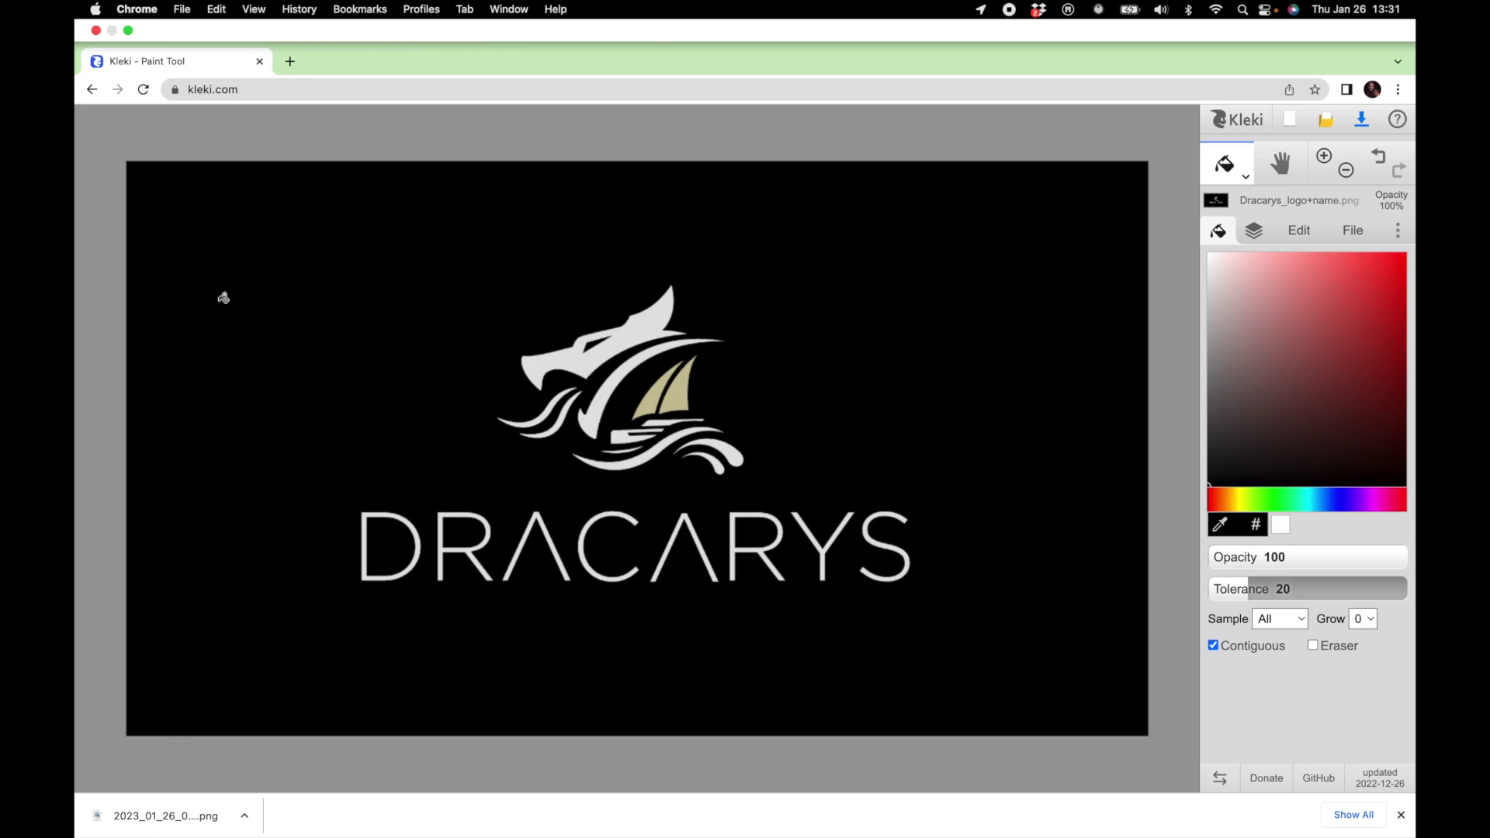
click(127, 813)
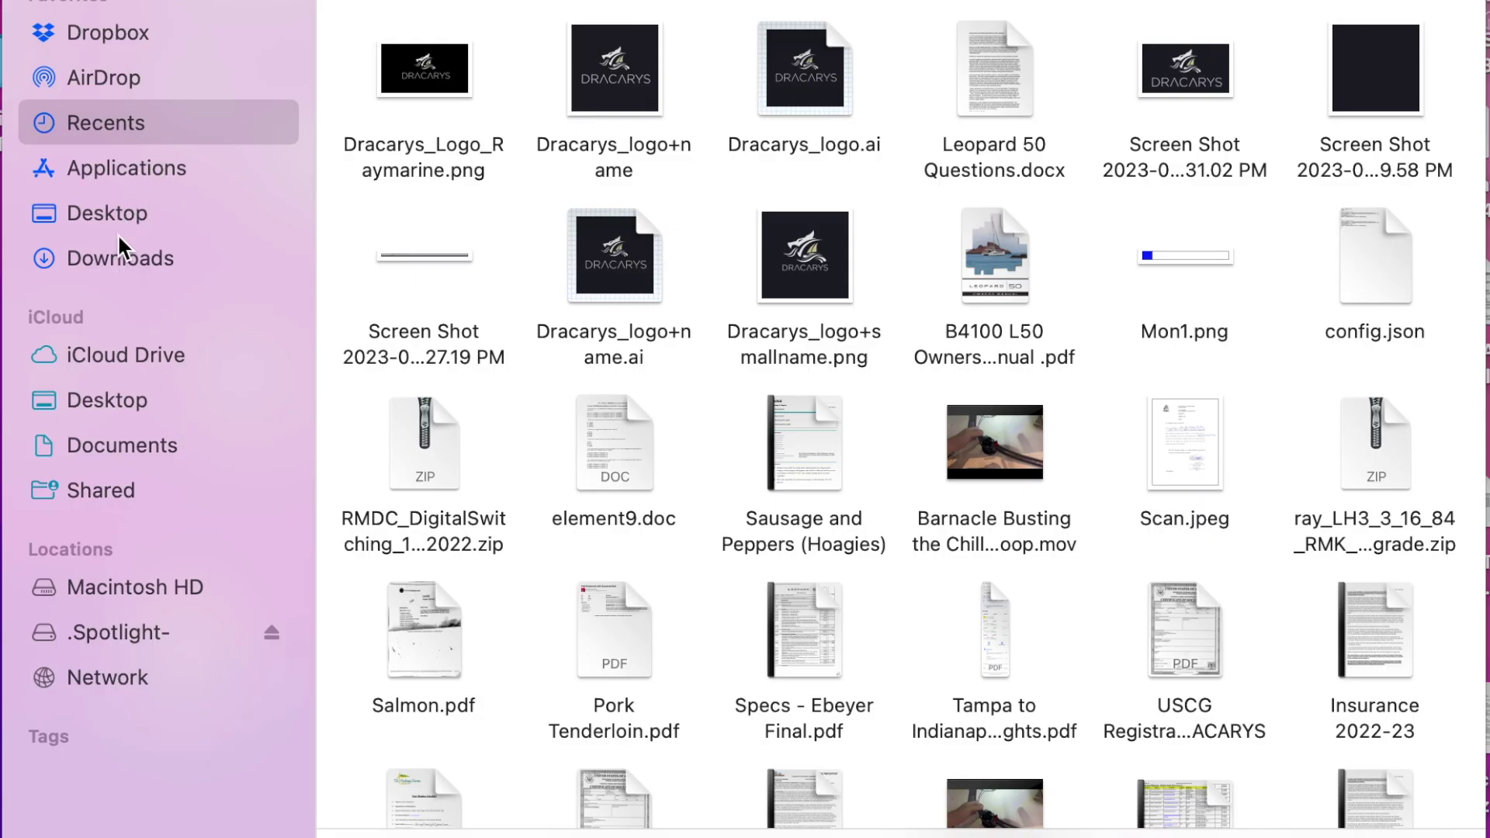
Step: Rename the downloaded Kleki PNG to Dracarys_Logo_Raymarine.png and copy it onto the .Spotlight- drive
click(113, 259)
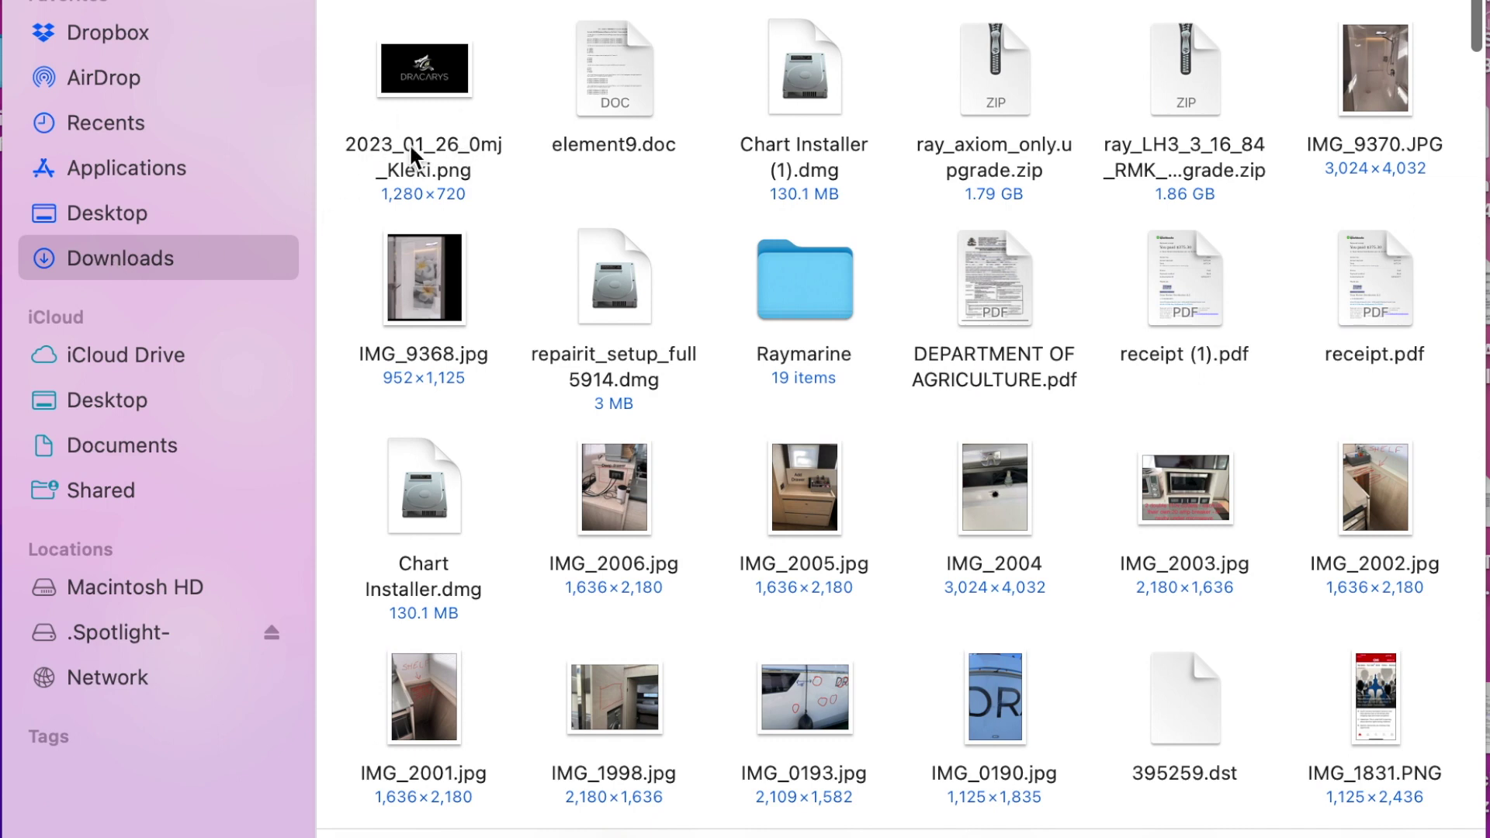
click(407, 144)
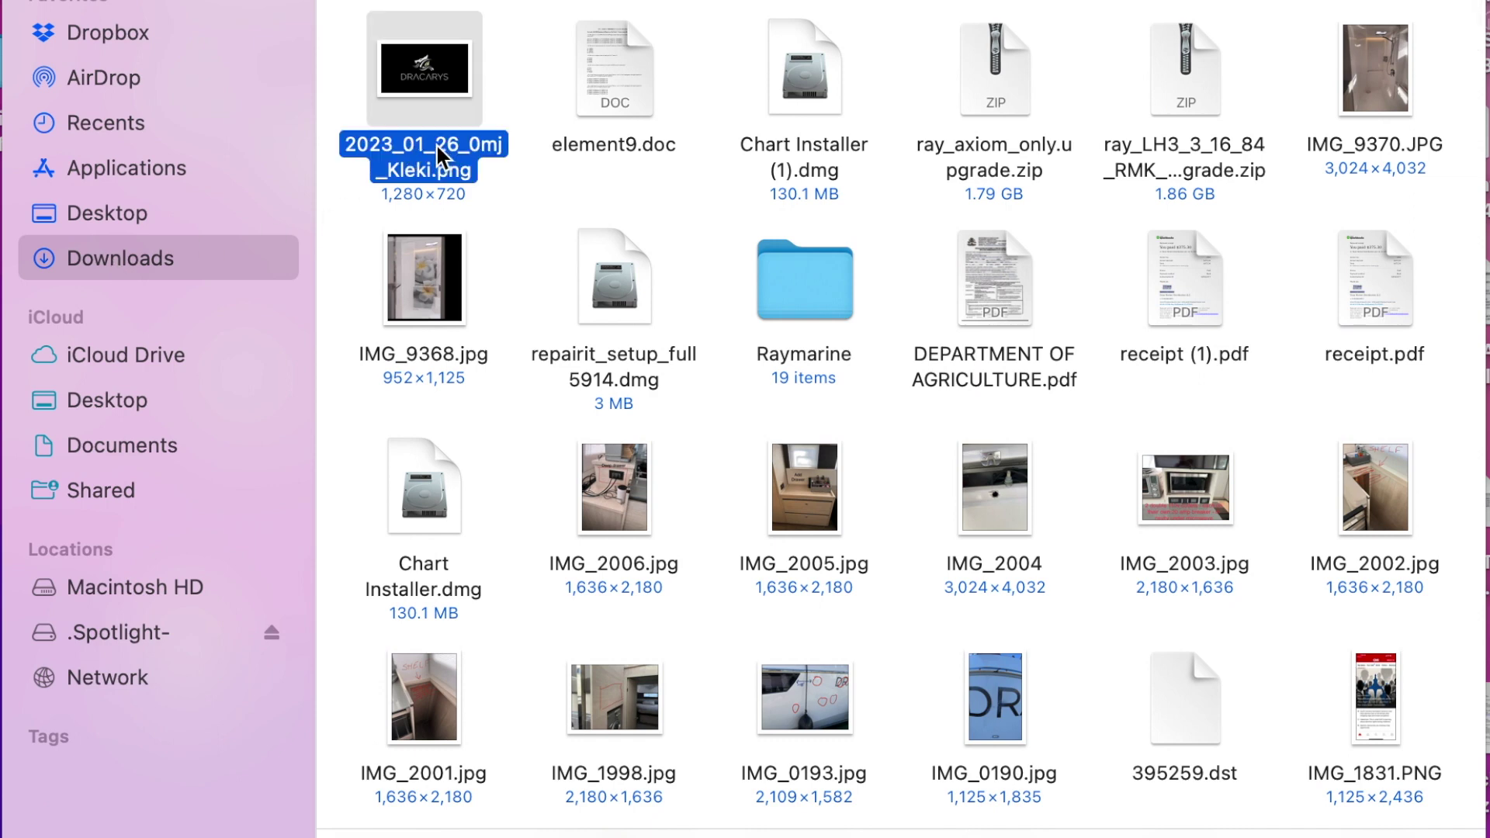
click(423, 149)
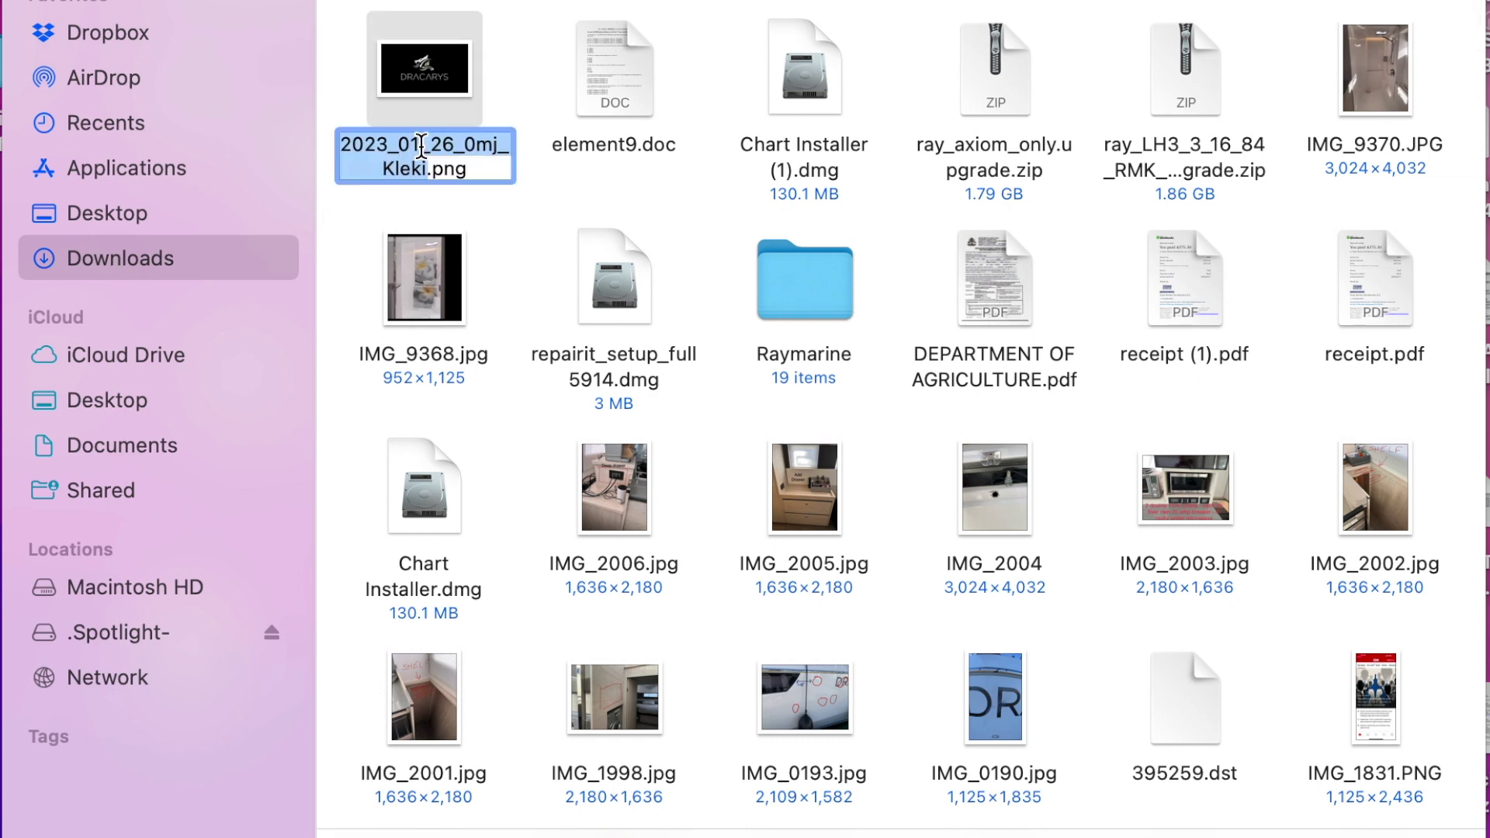
text(Dracarys_)
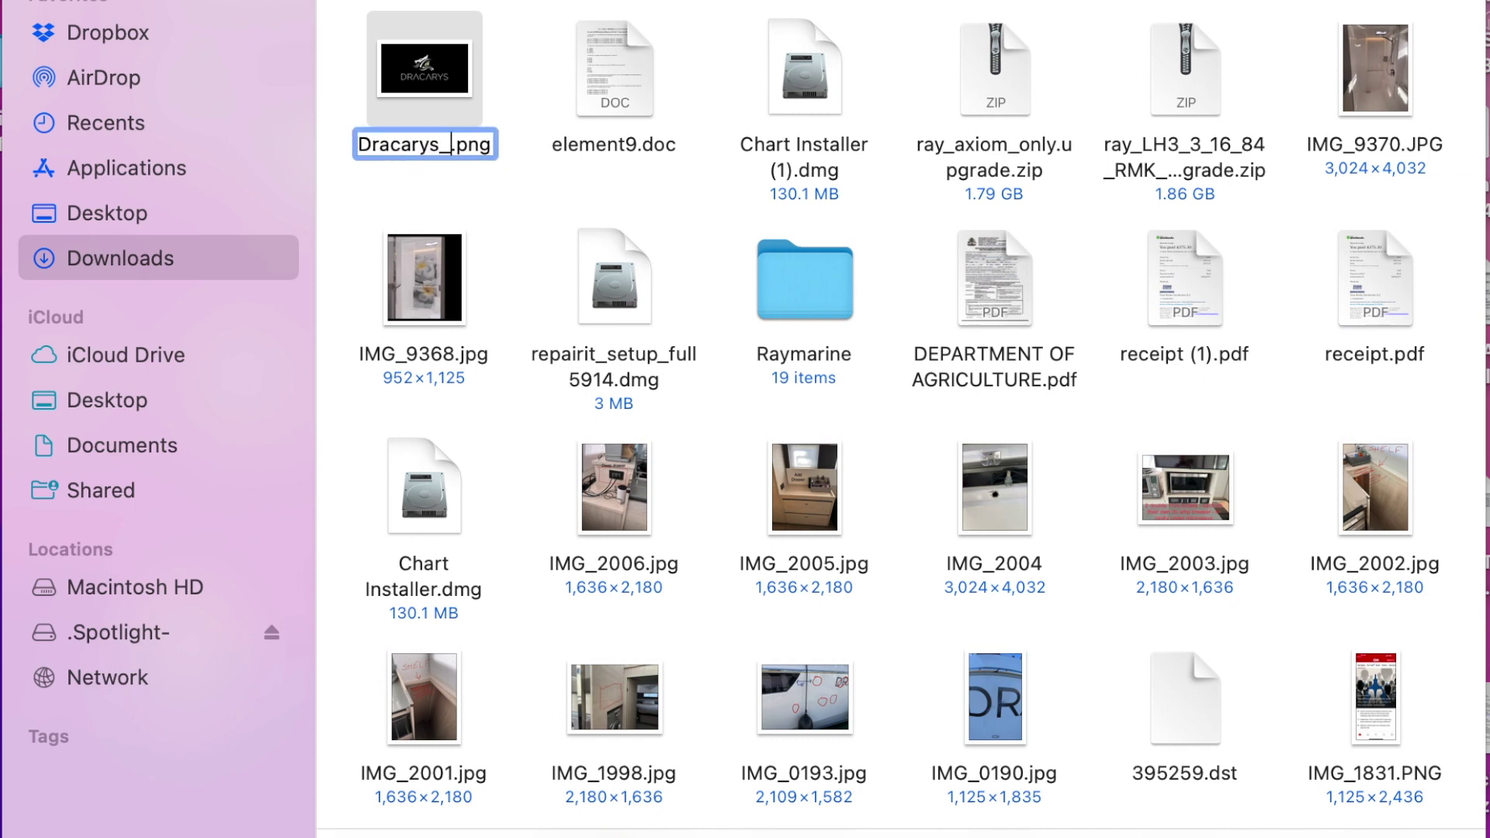
text(Logo)
text(_Raymarine)
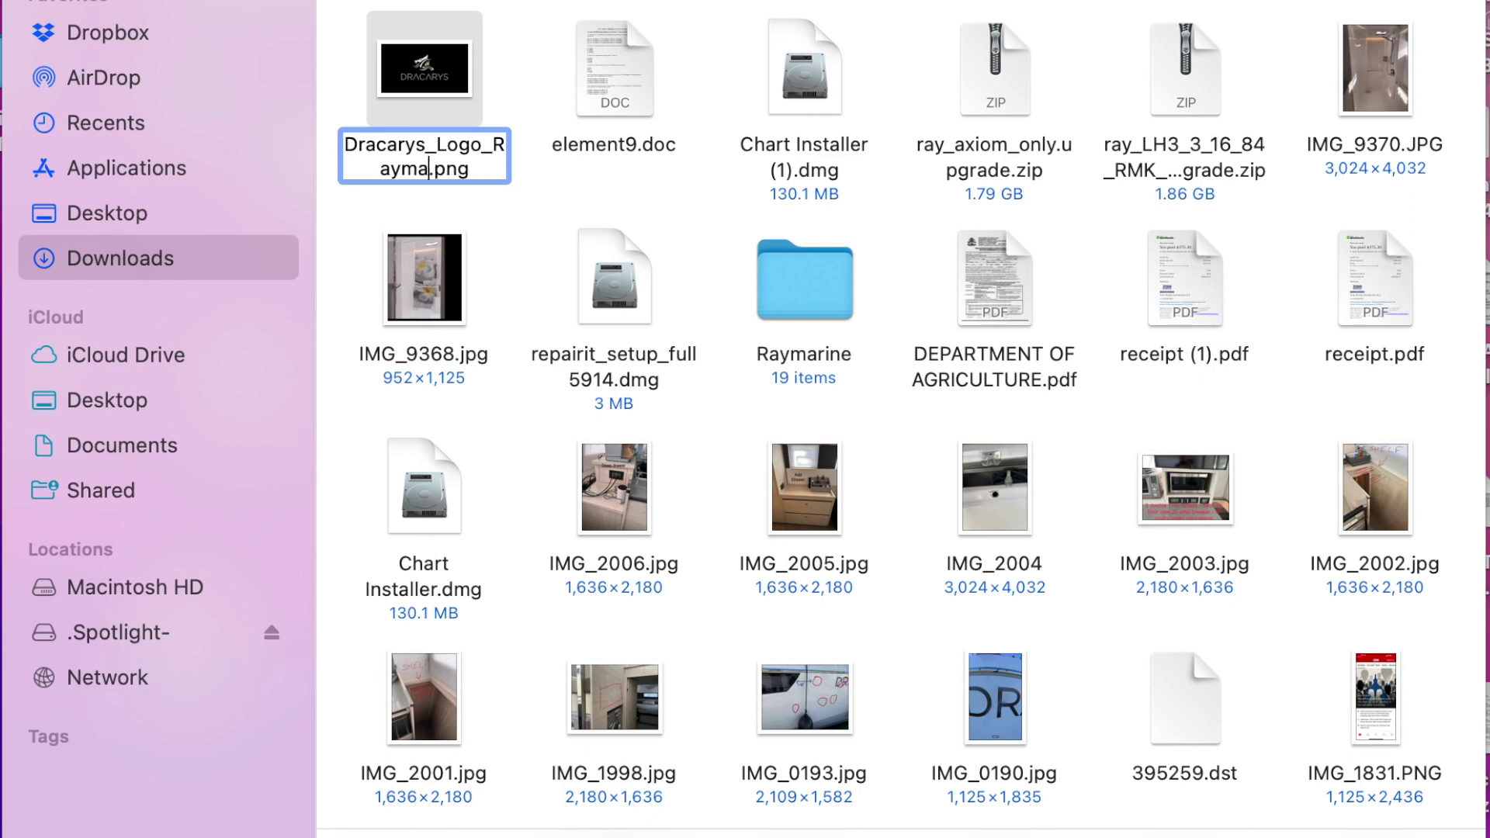
key(Return)
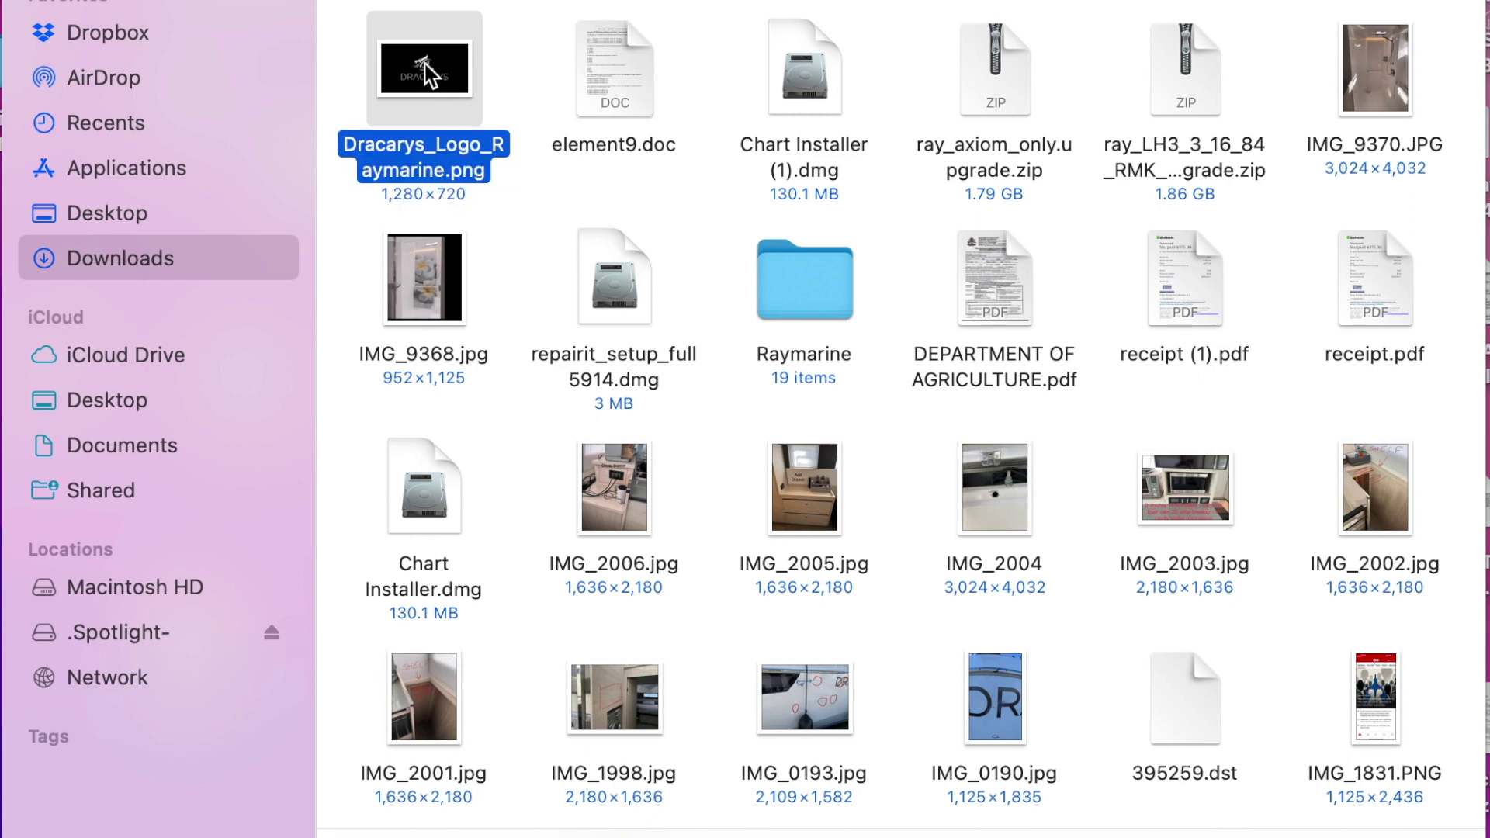
drag(426, 67, 122, 632)
click(123, 628)
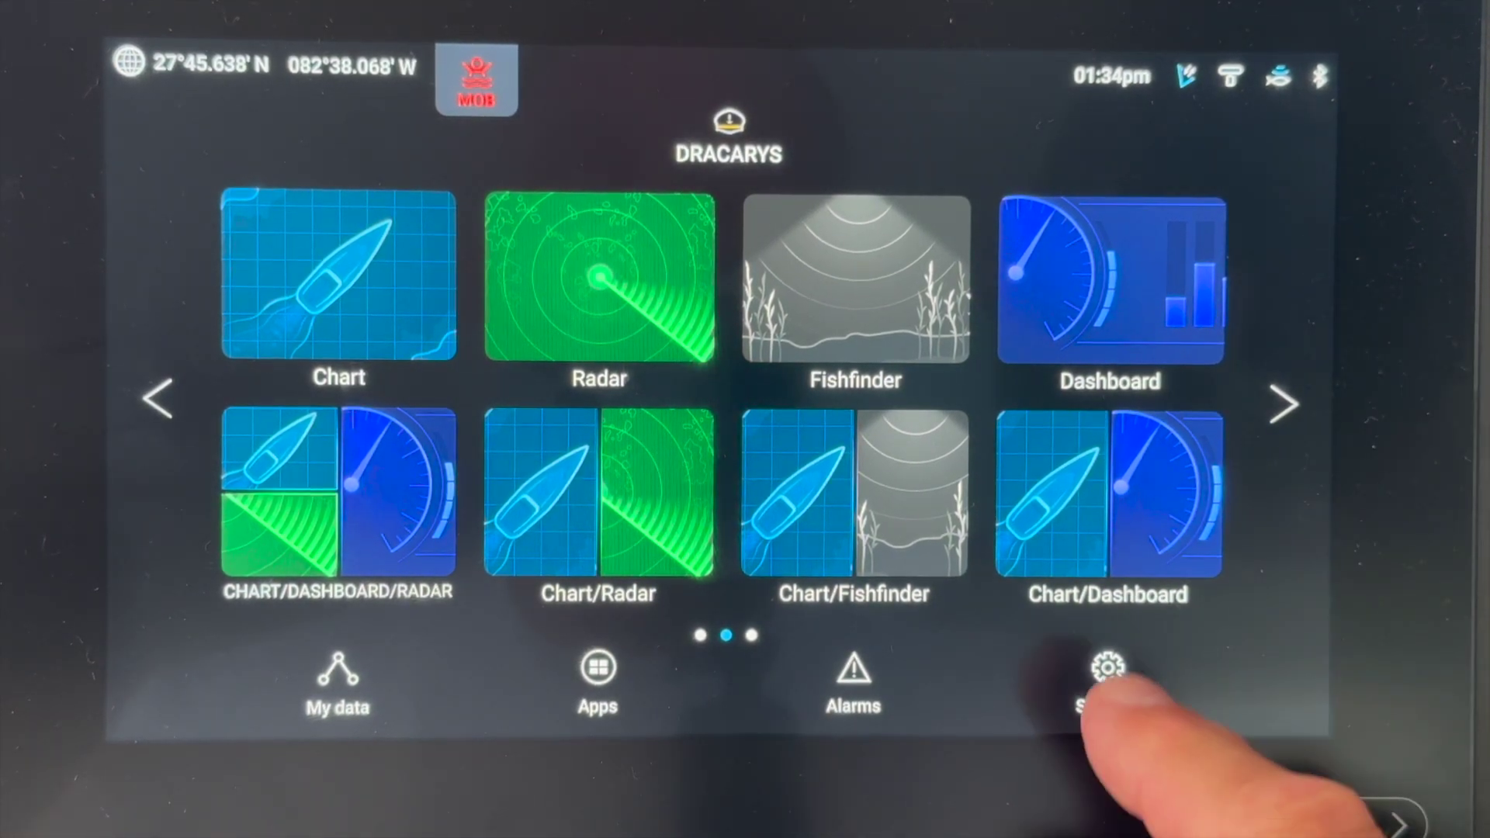
Step: Make Dracarys_Logo_Raymarine.png from SD card 1 this display's splashscreen, replacing the previous image
click(1110, 666)
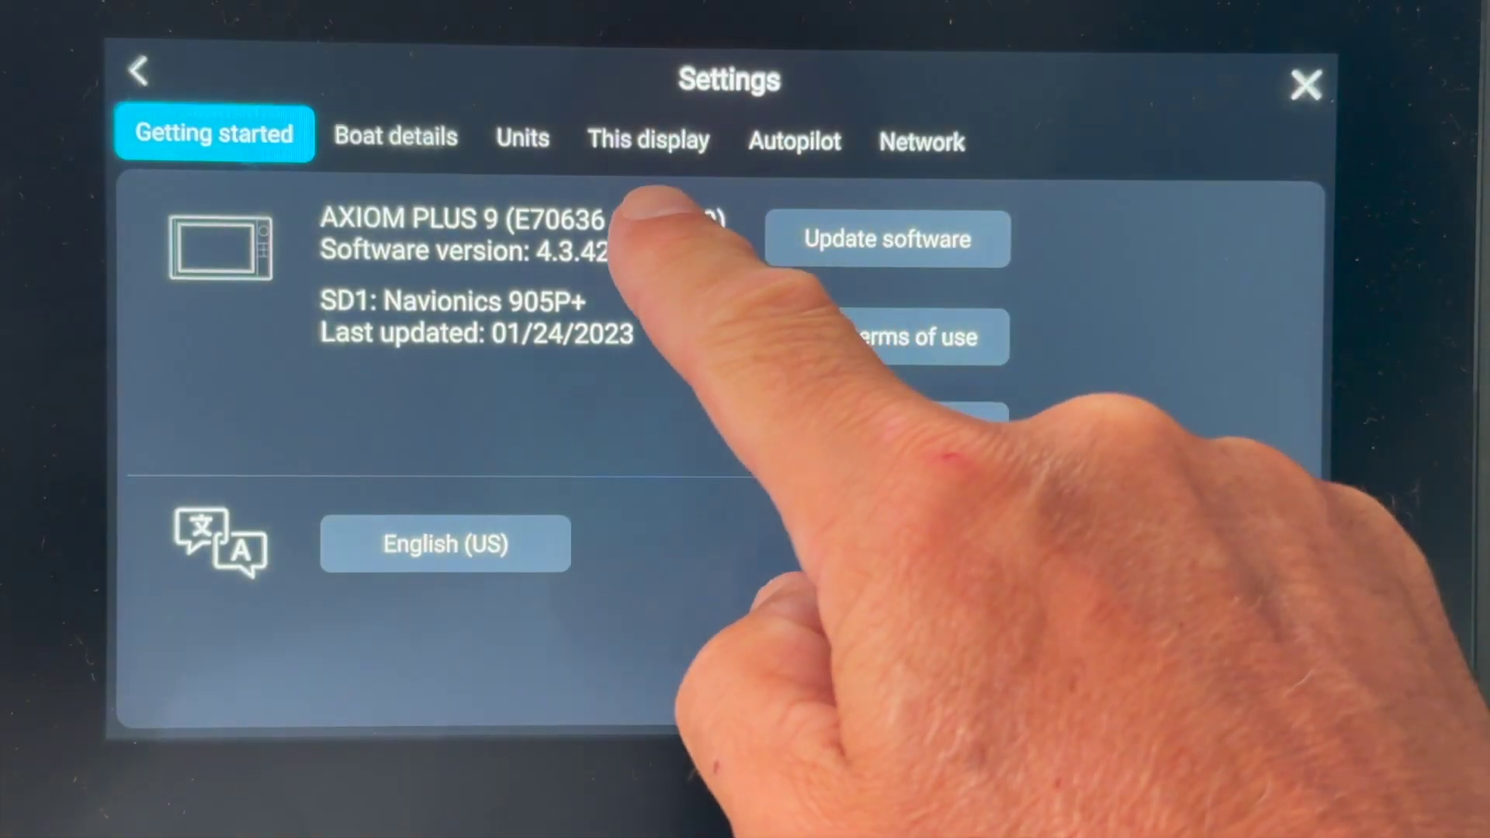
click(633, 128)
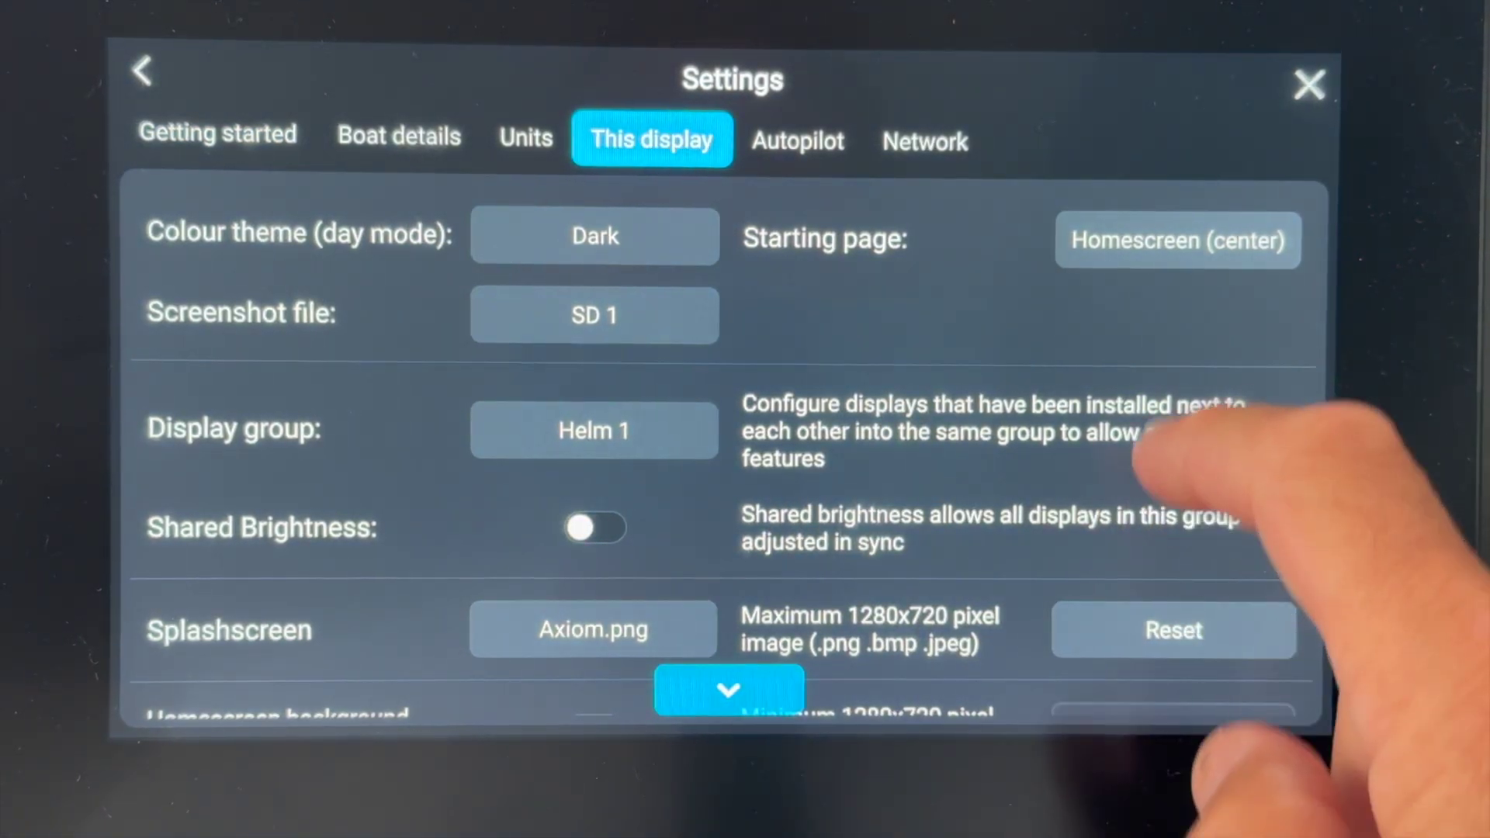
drag(1381, 426, 1164, 233)
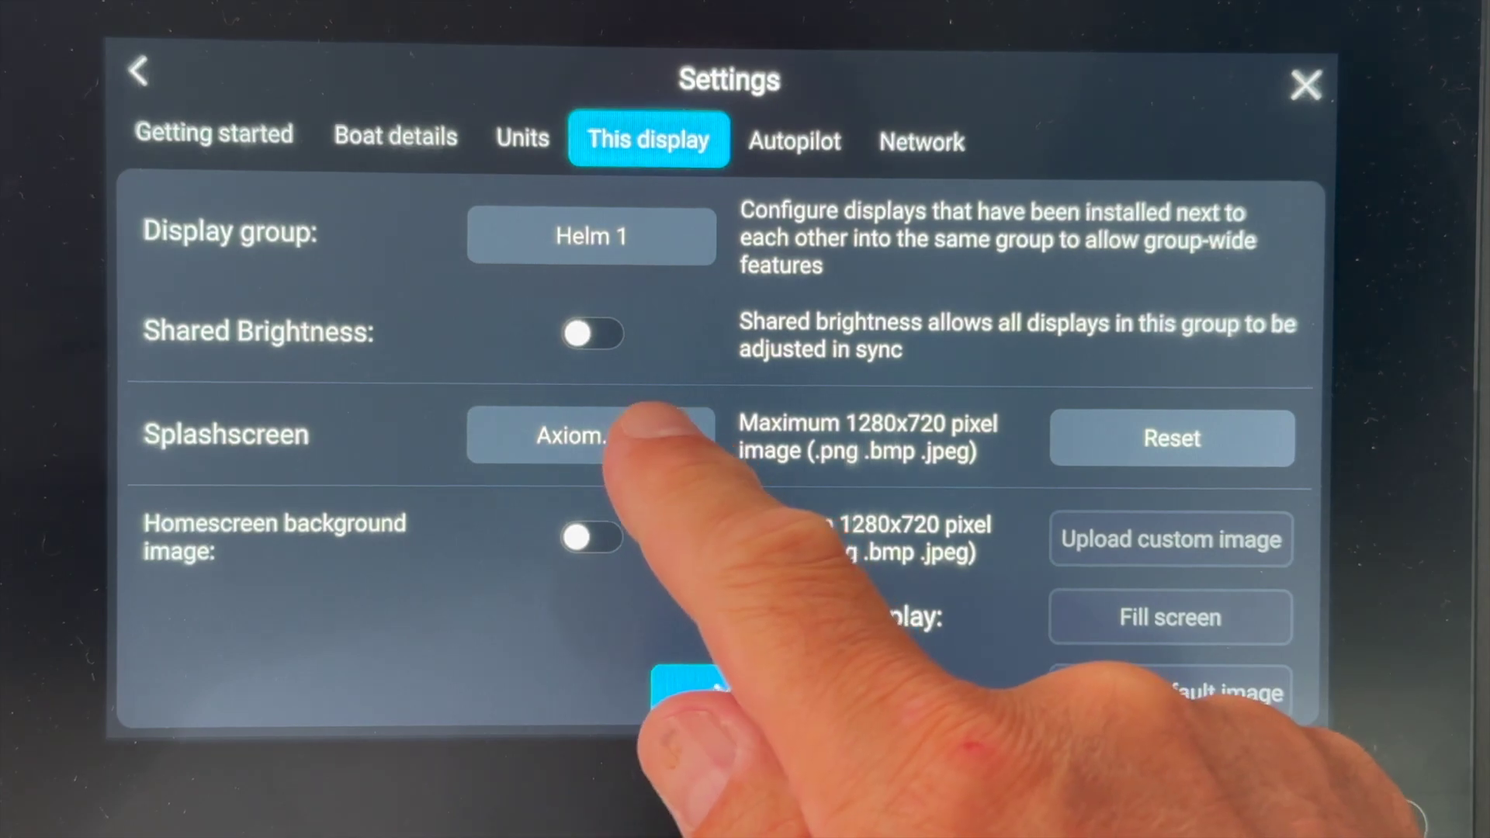
click(620, 443)
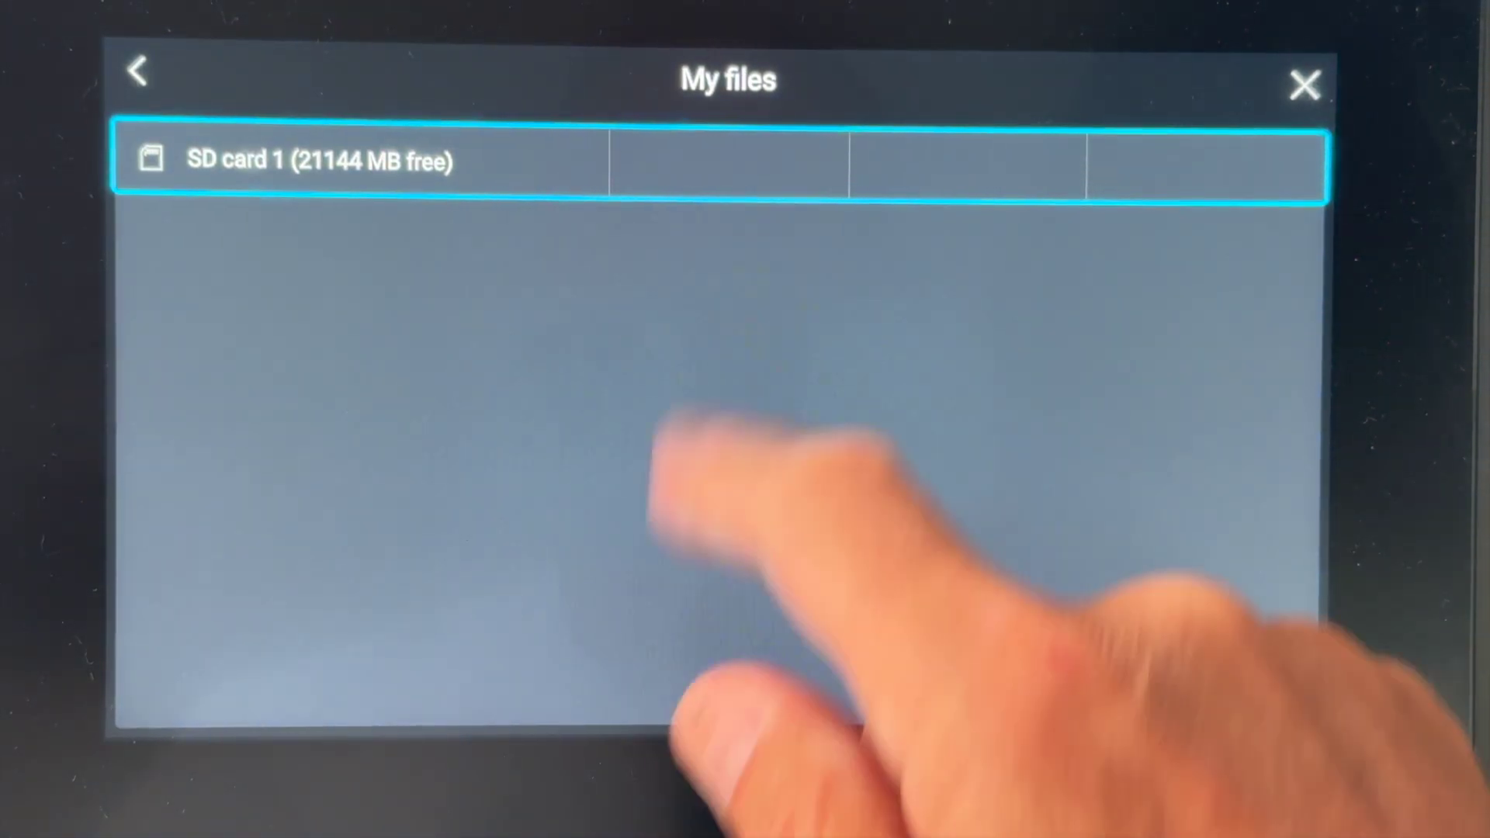
click(543, 159)
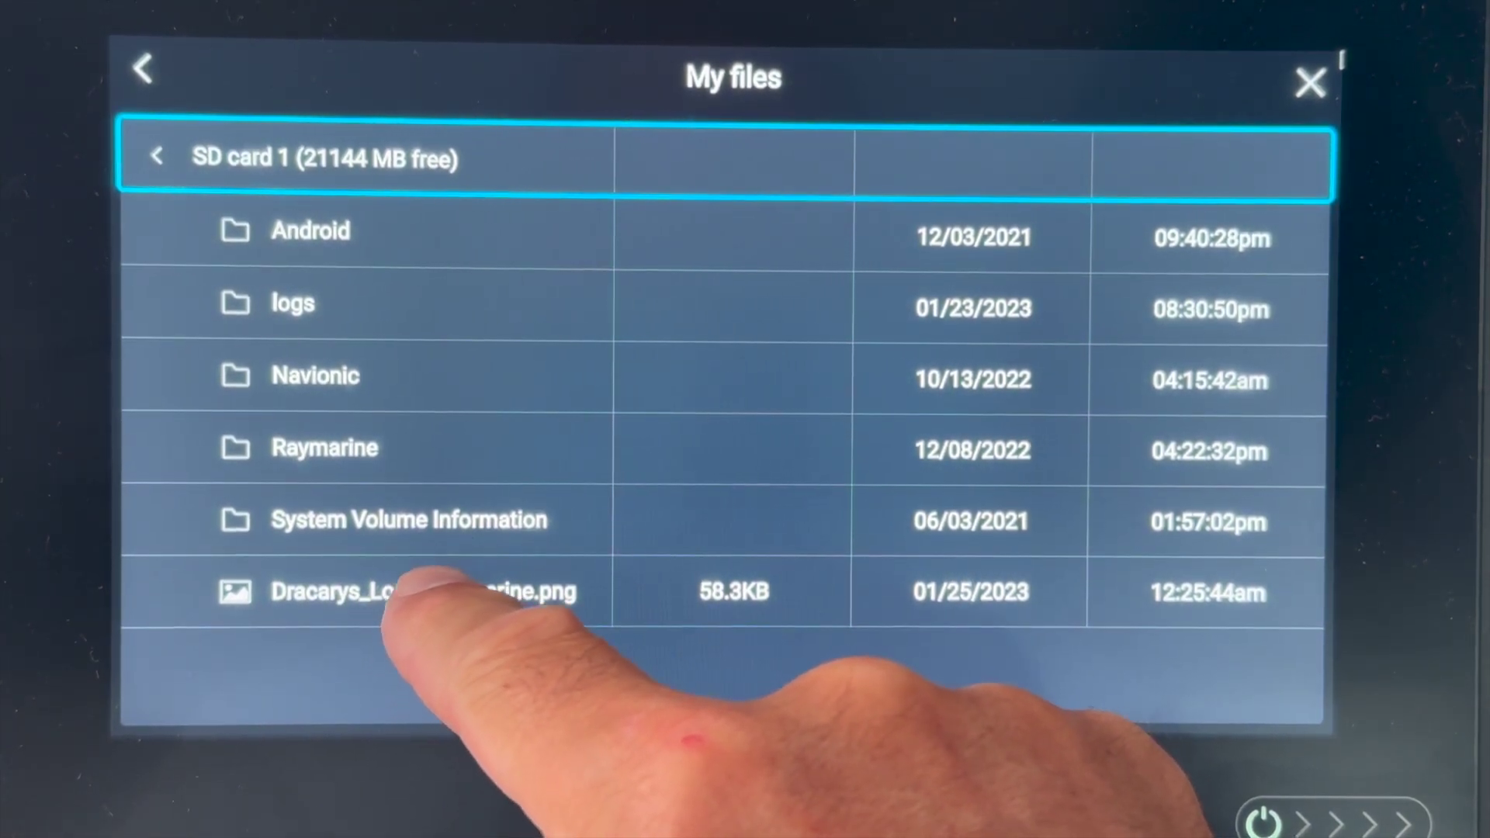
click(423, 584)
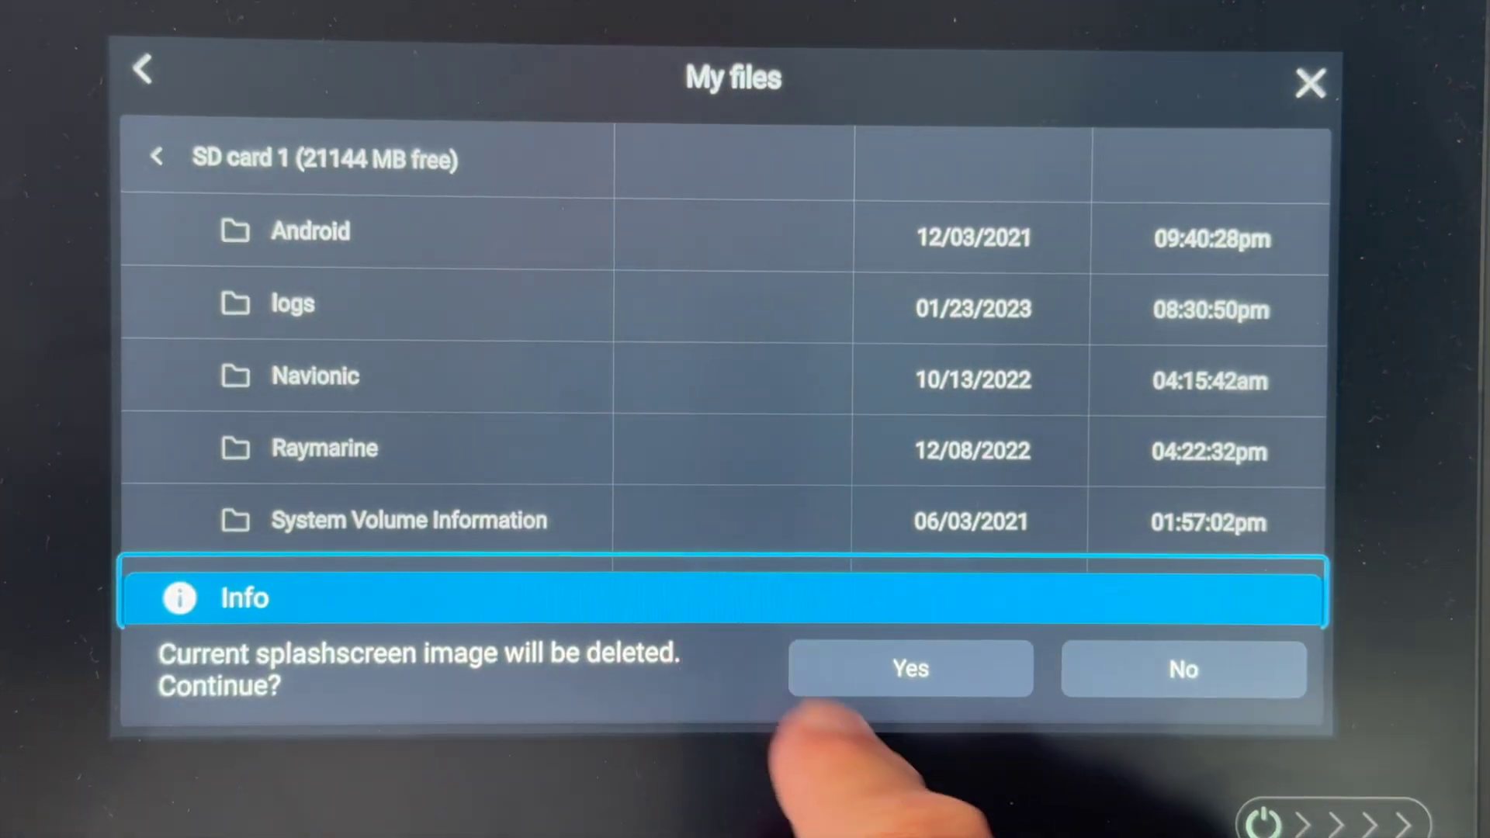
click(908, 669)
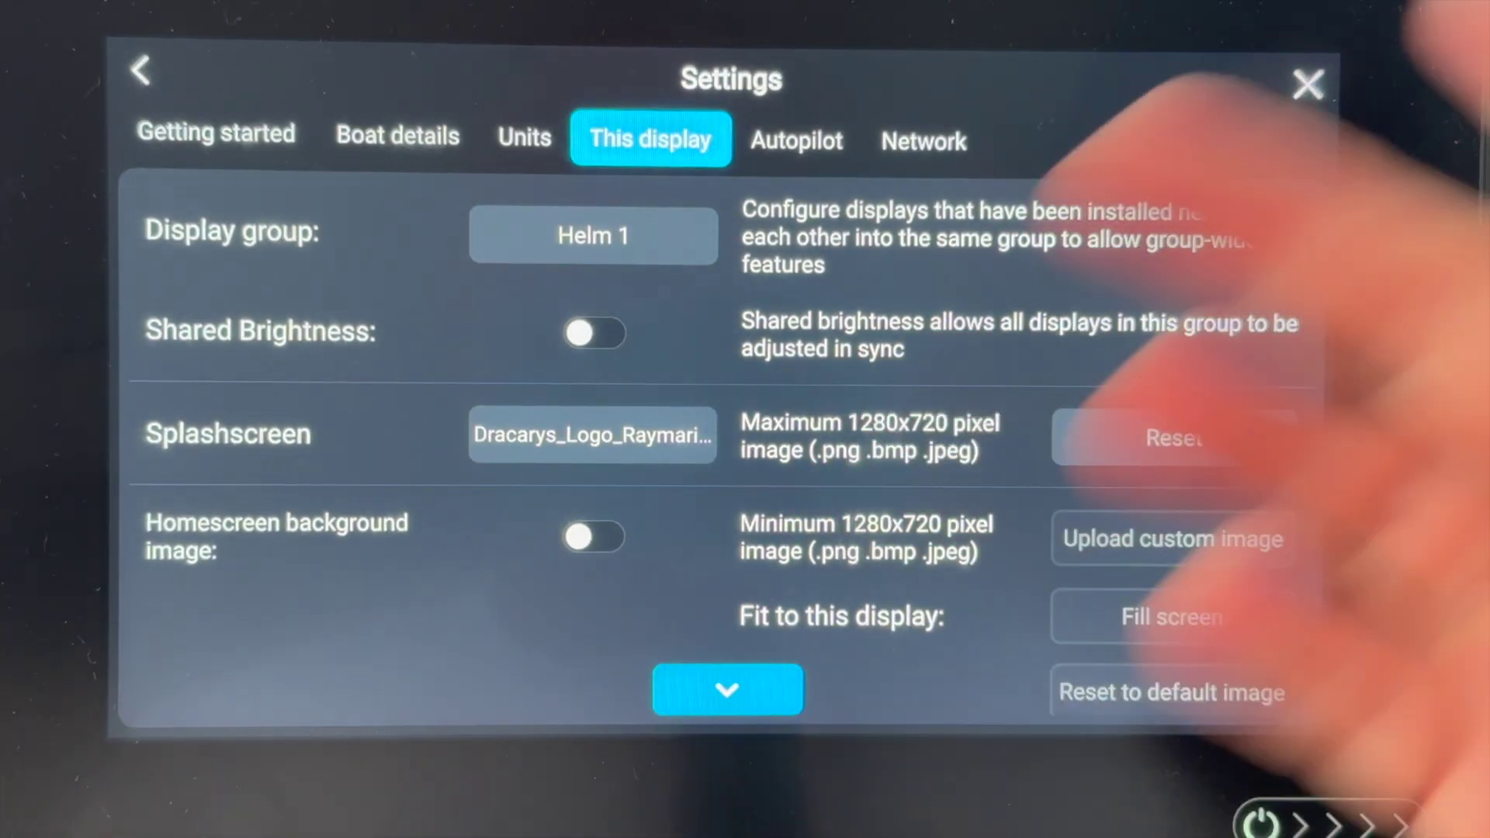
Step: Close Settings and power off the display from the Shortcuts panel to restart it
click(1308, 83)
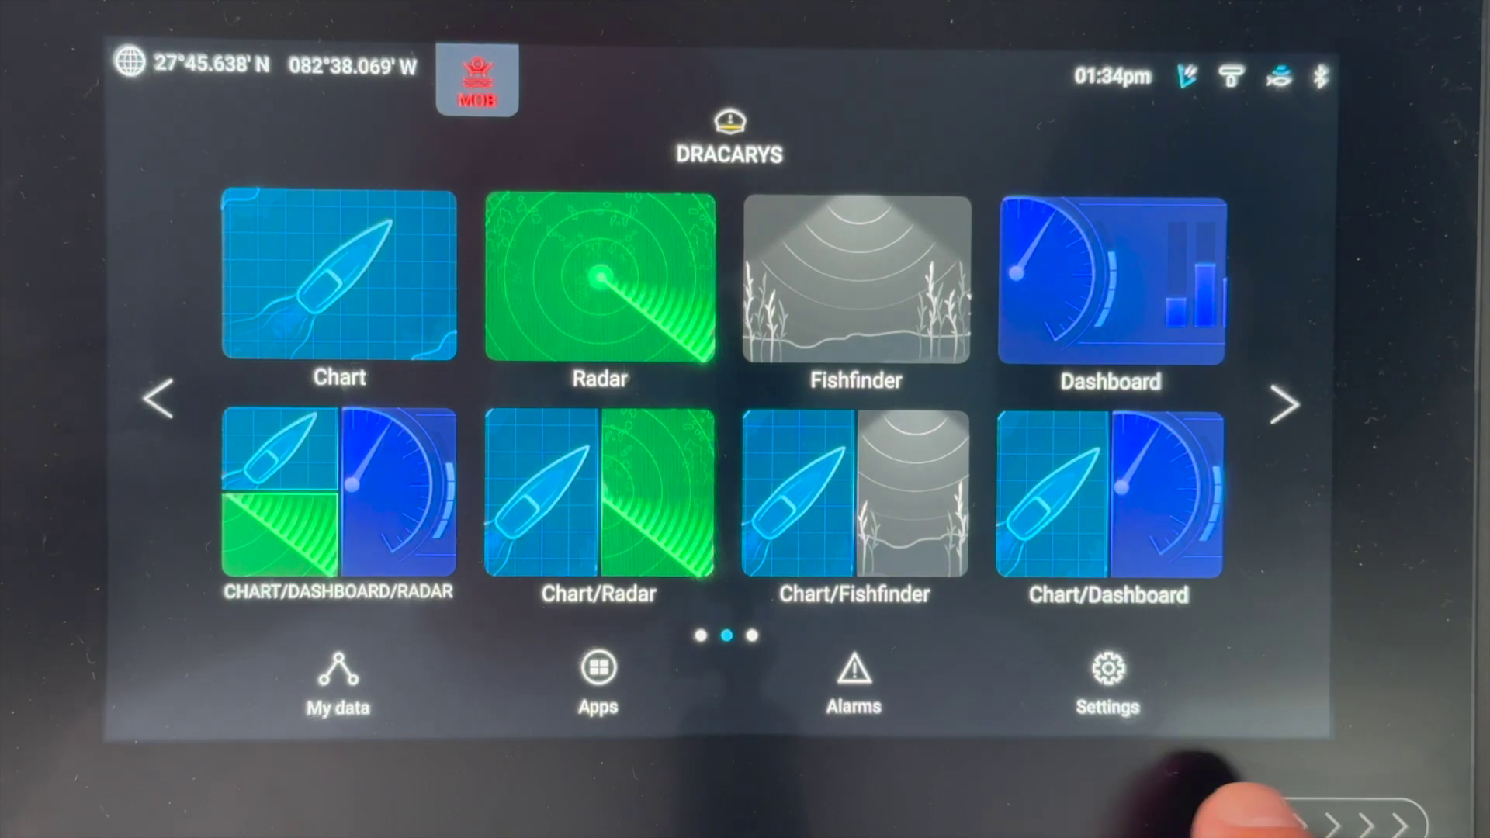
click(1273, 815)
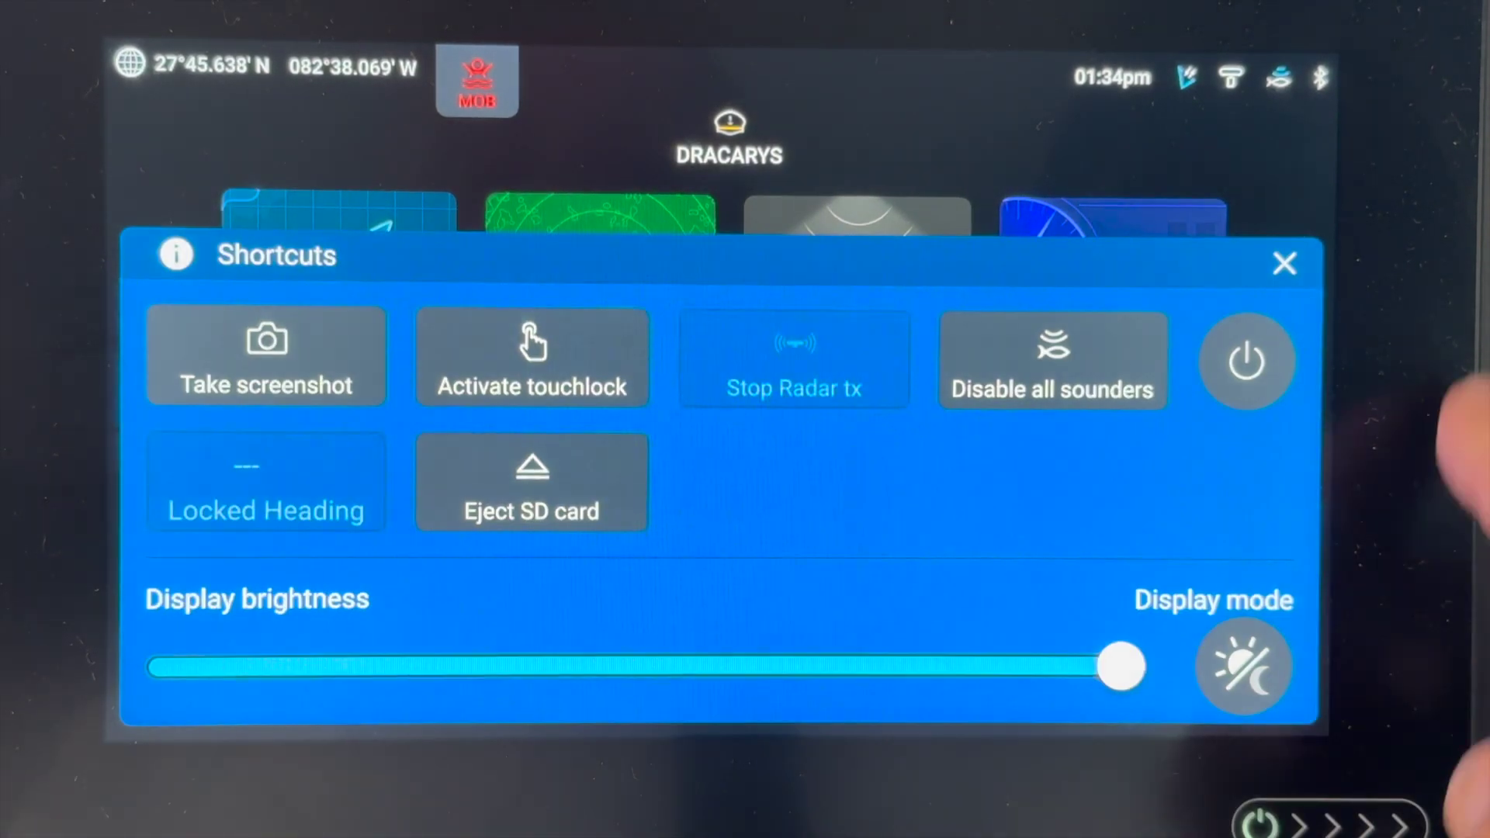
click(1244, 359)
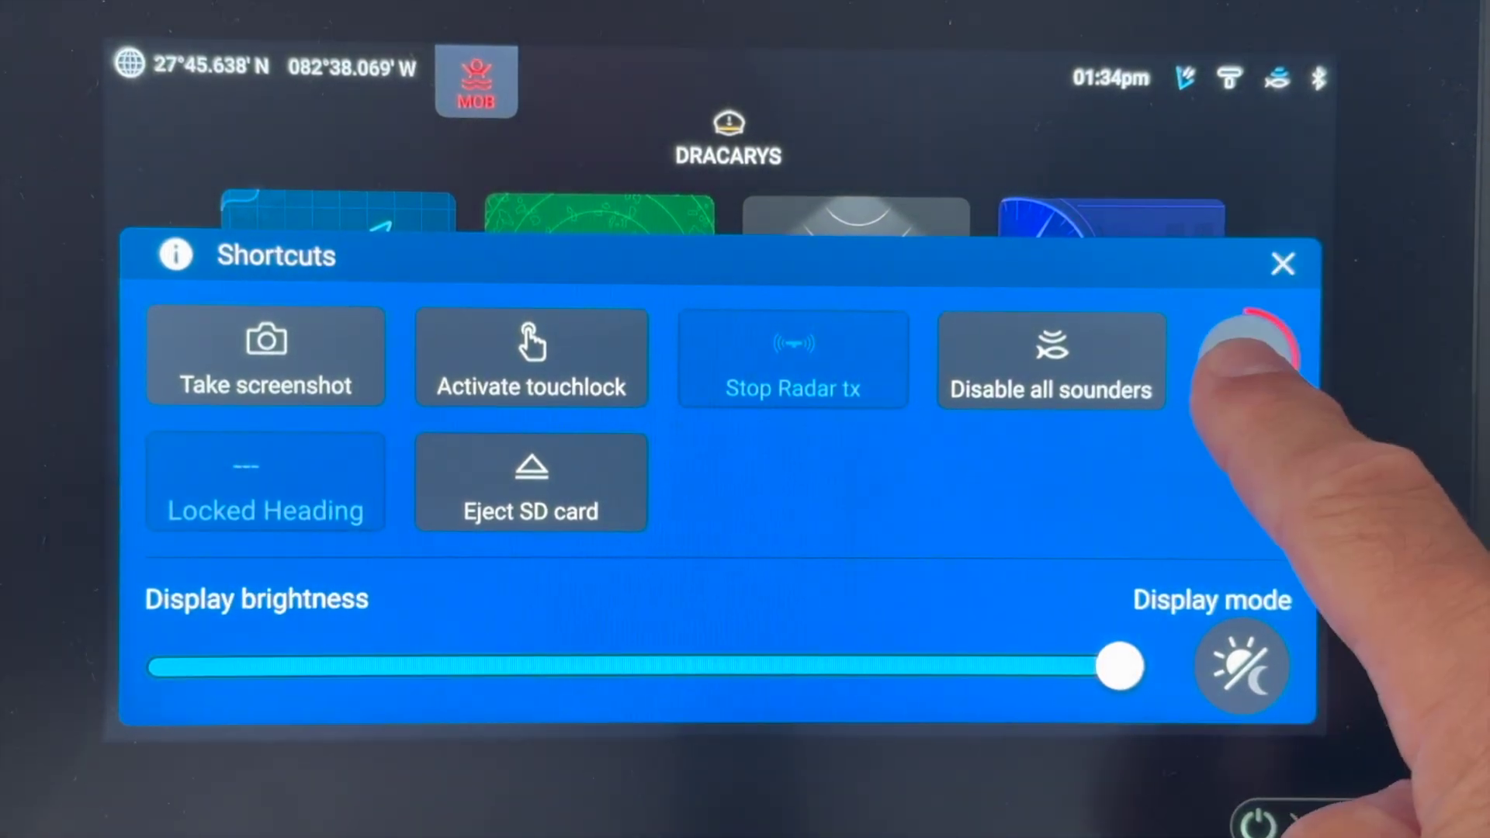